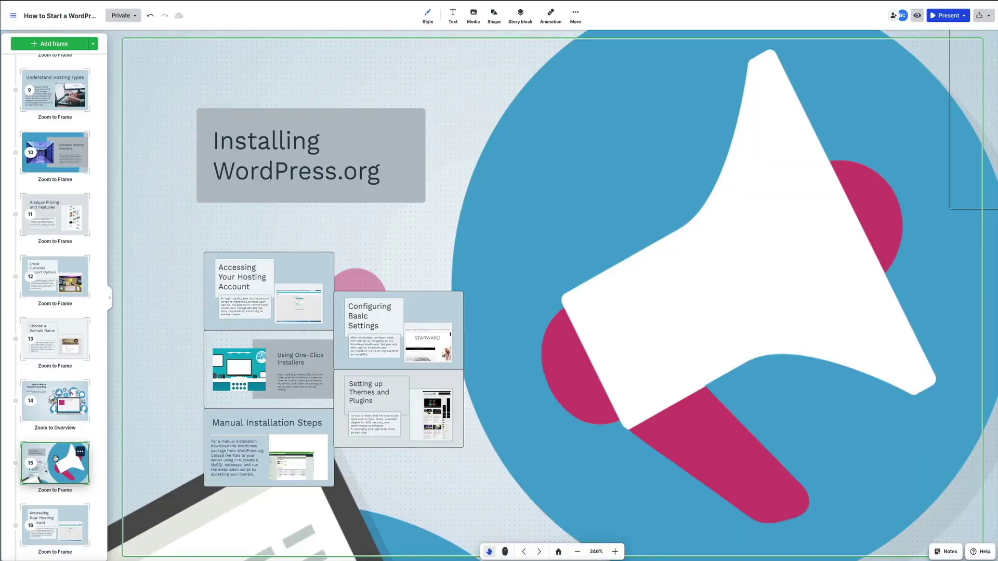
Step: Go through the sidebar frames to the Manual Installation Steps slide
click(56, 525)
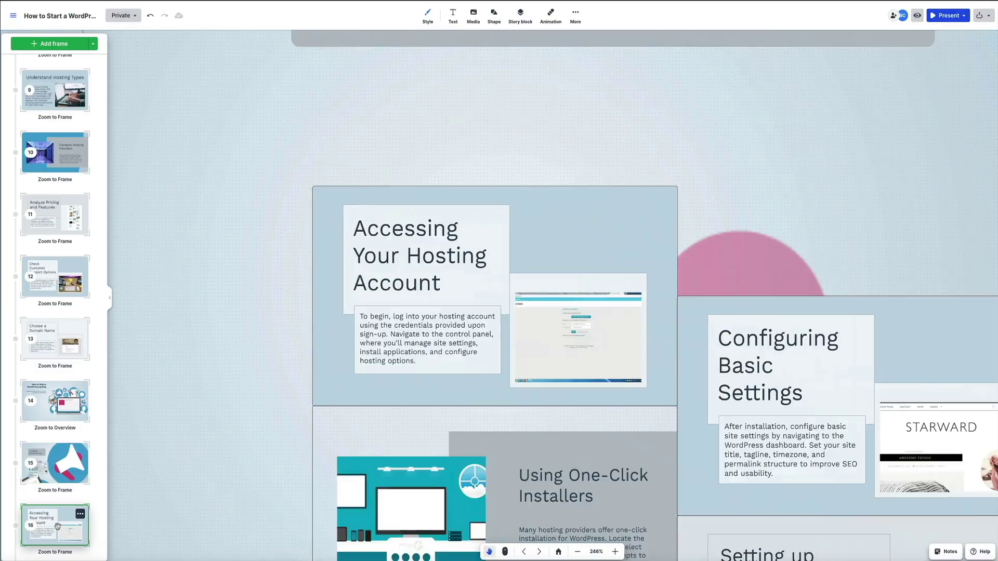
scroll(58, 526, down, 3)
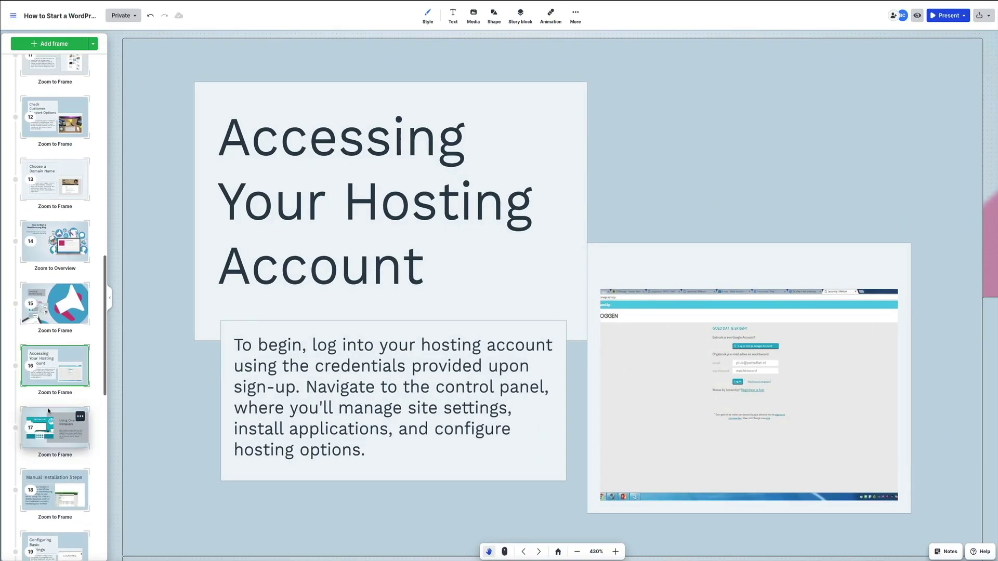
click(58, 456)
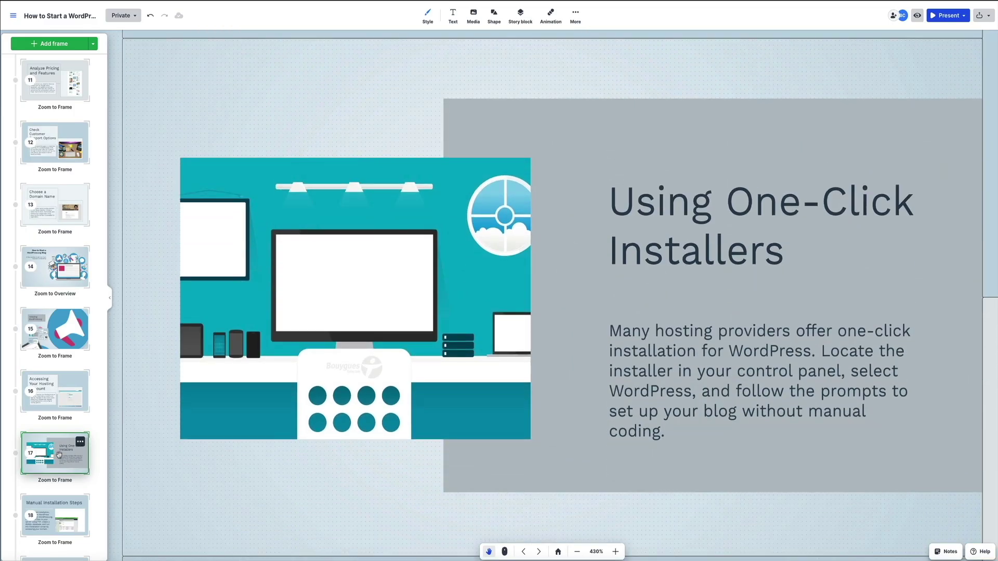
click(53, 518)
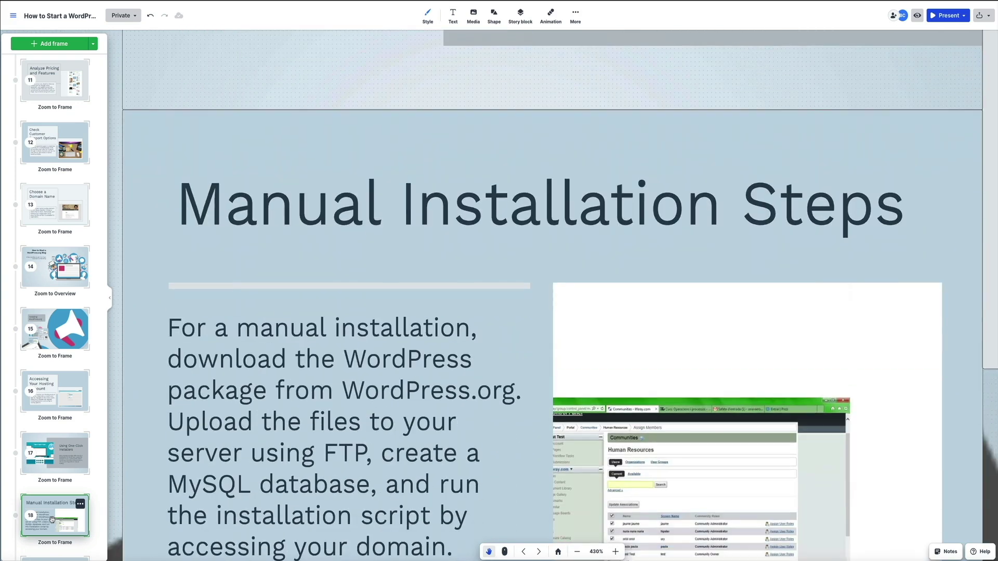
Step: Replace the slide's screenshot with the desk photo showing an iMac and laptop
click(753, 270)
click(700, 195)
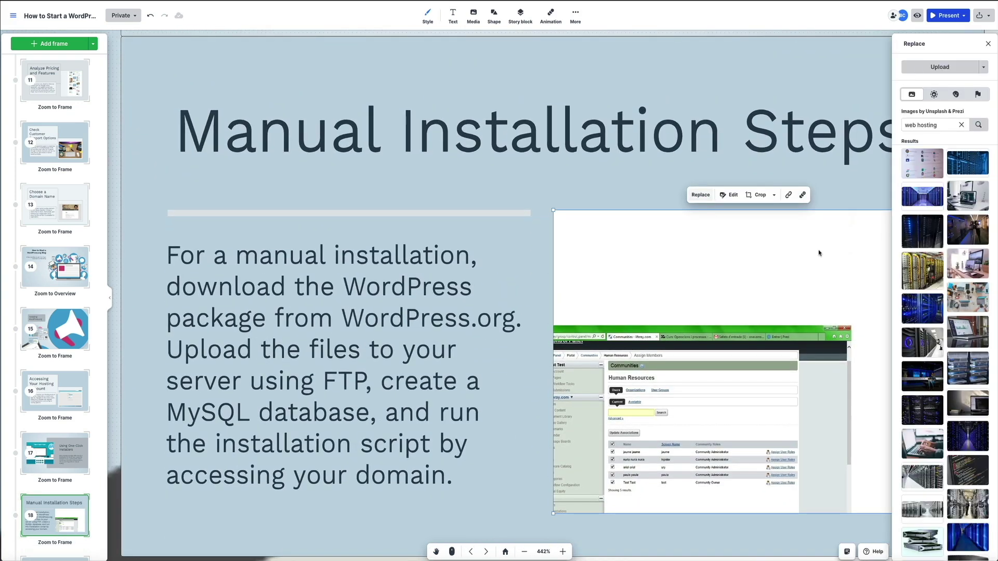
scroll(922, 275, down, 7)
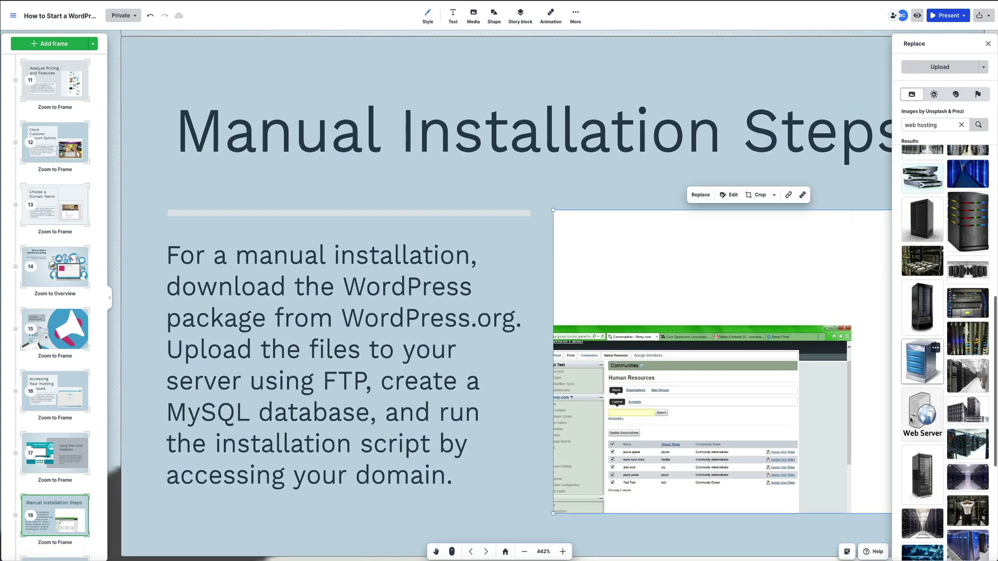
scroll(911, 421, down, 5)
click(966, 433)
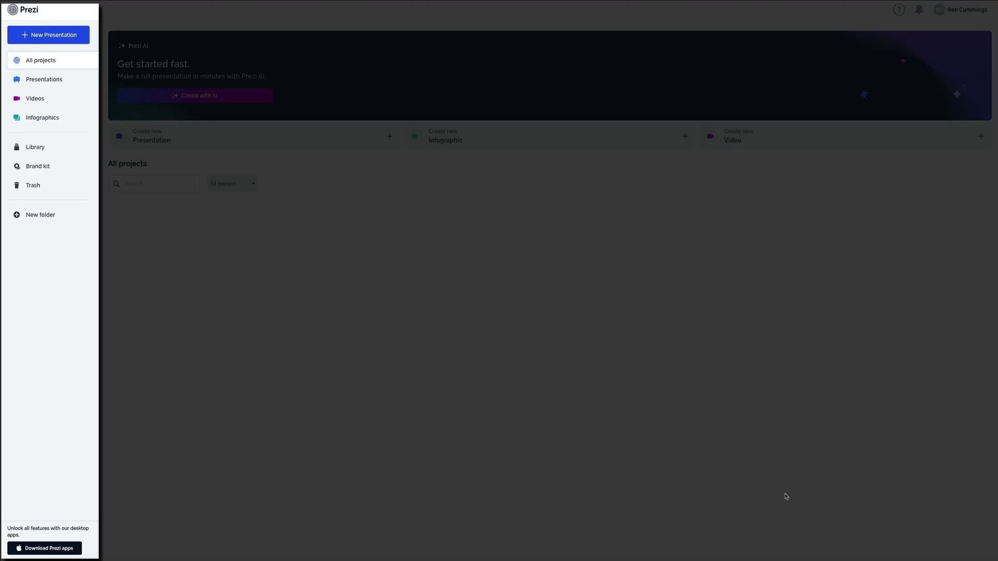
Step: Dismiss the dimmed overlay covering the All projects dashboard
click(786, 497)
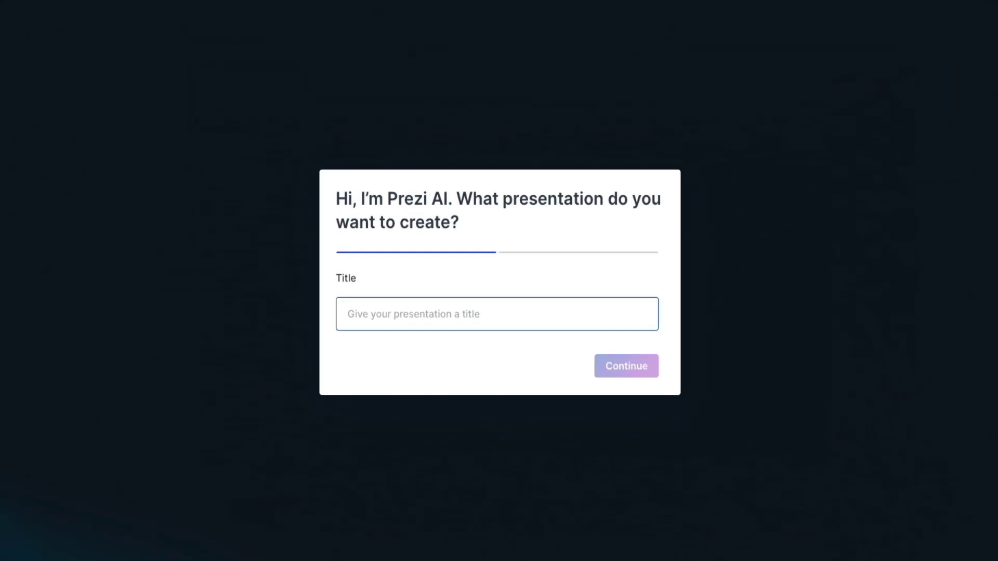
Step: Title the AI presentation 'How to Start a WordPress.org Blog' and describe it from choosing a topic to publishing a post
text(How to Start a )
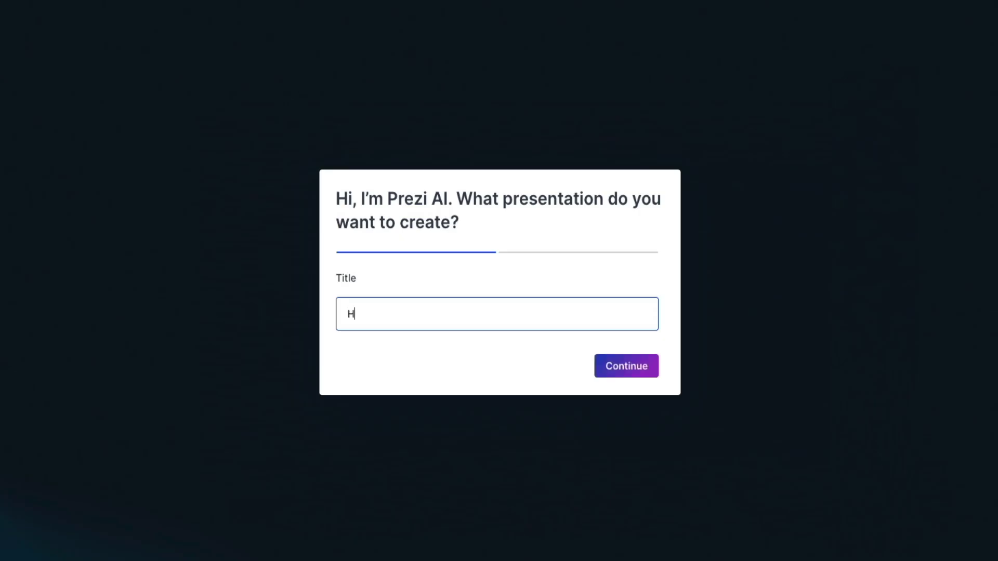
text(WordPress.org Blog)
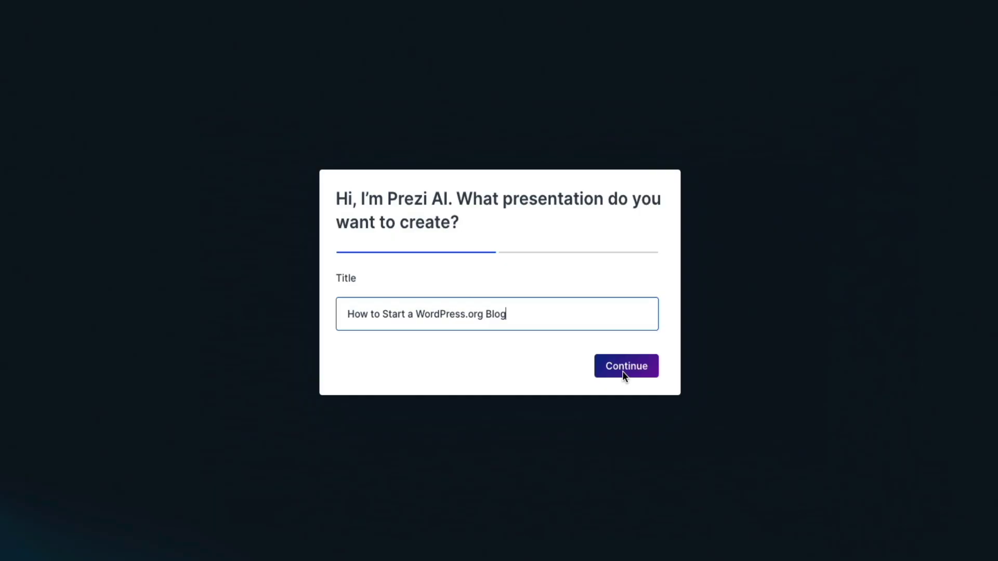
click(622, 371)
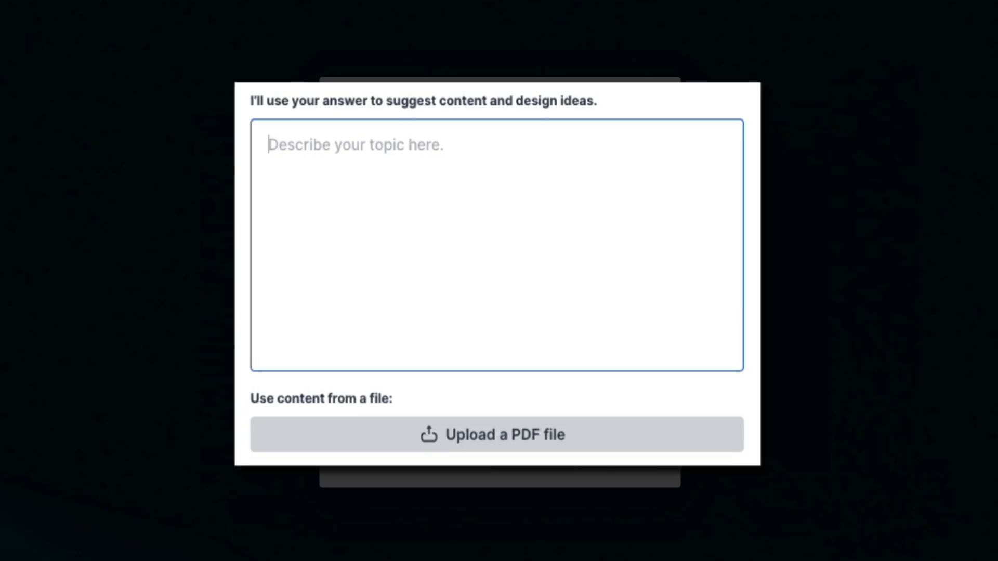
text(How to start a )
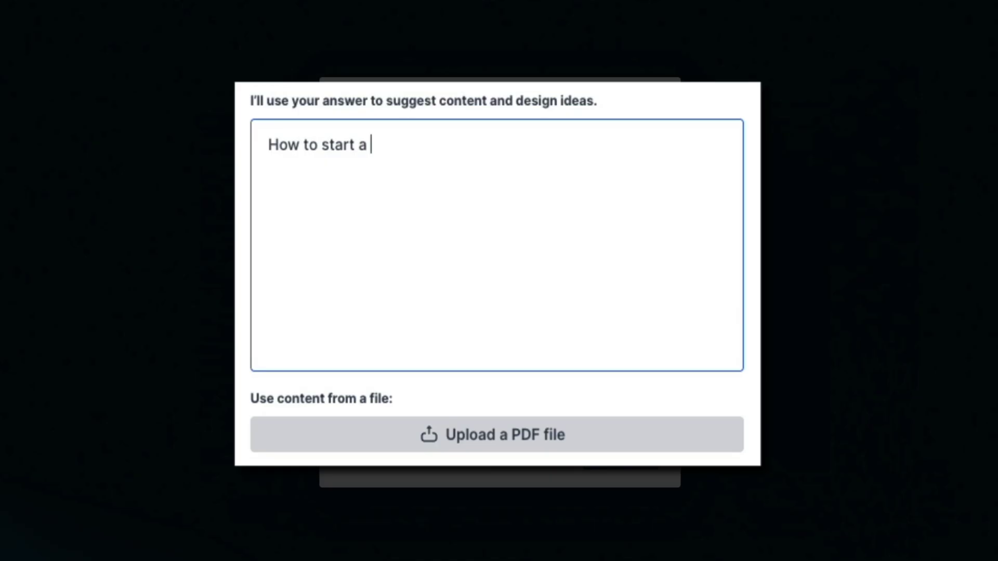
text(WordPress.org blog from star)
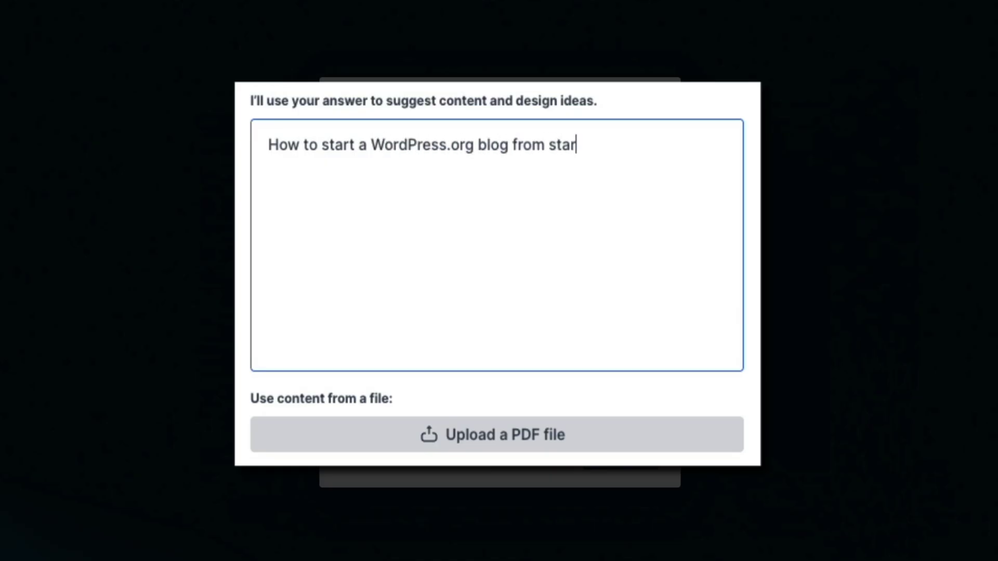
text(t to finish. F)
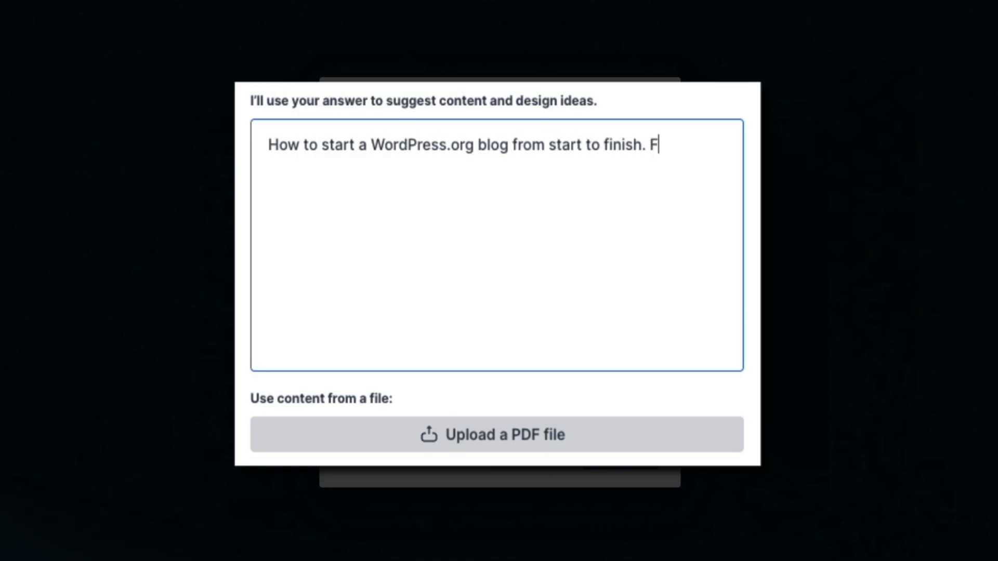
text(rom choosing a tipic, to)
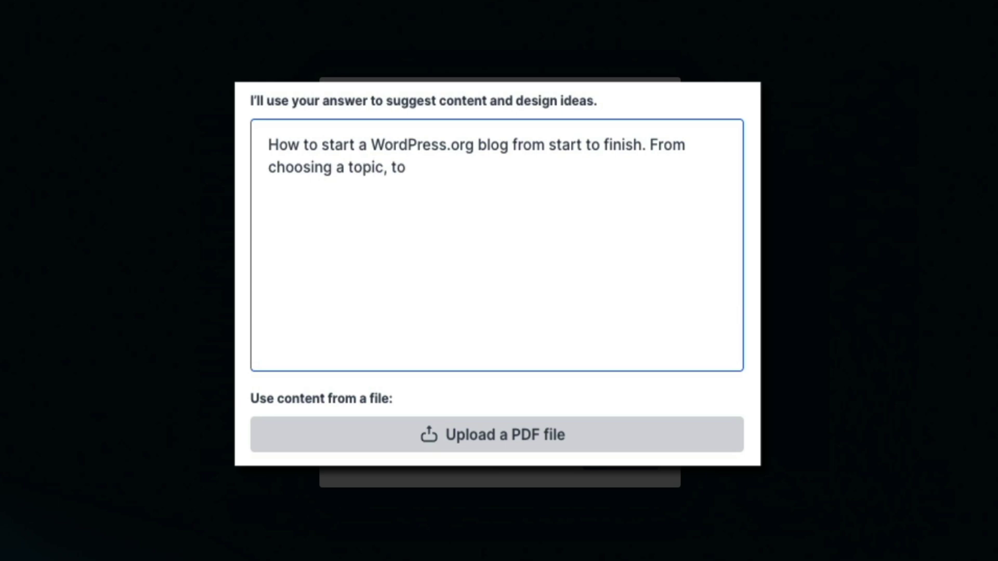
text( selecting web hosting,)
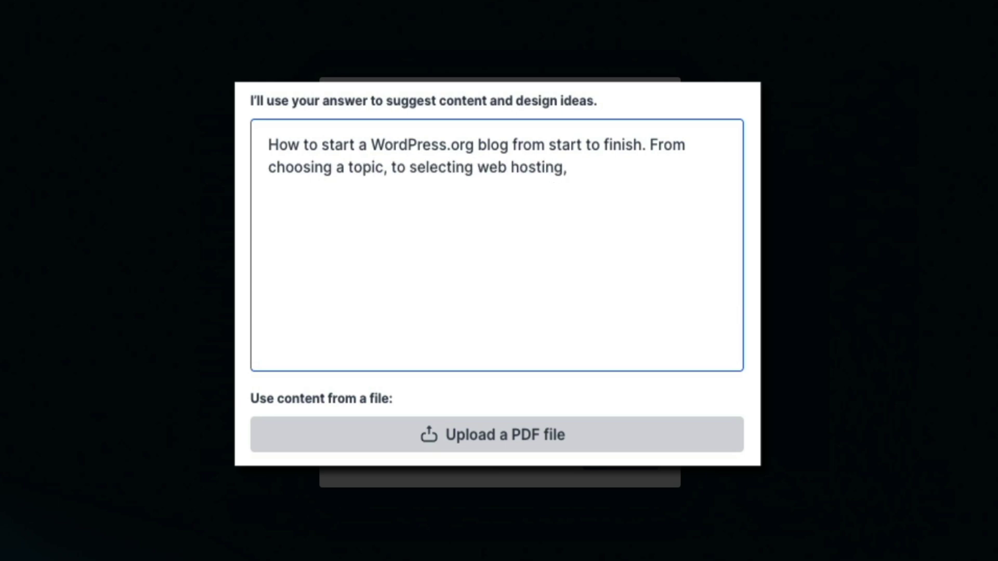
text( to installing WordPress.org.)
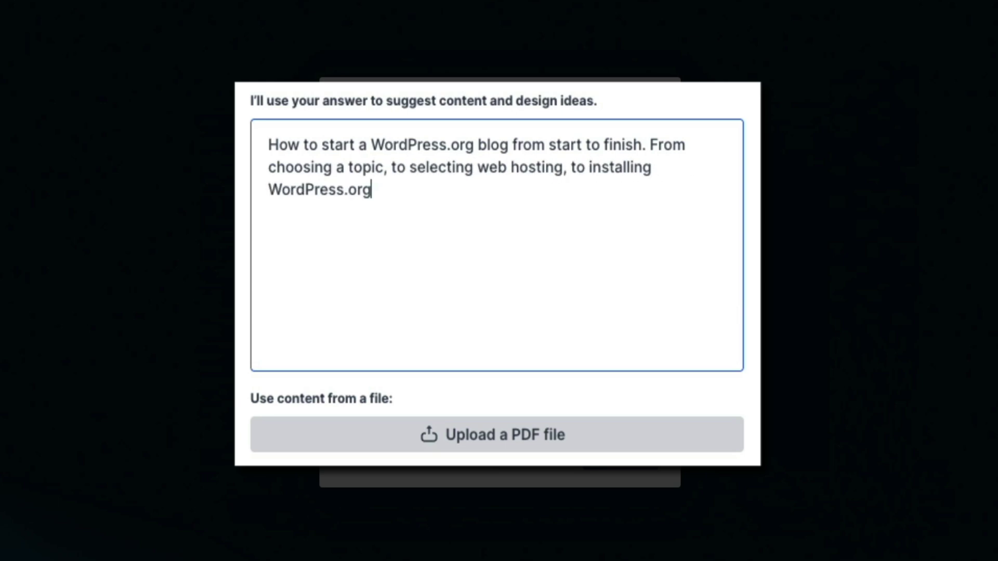
key(BackSpace)
text(and publishing a blog post.)
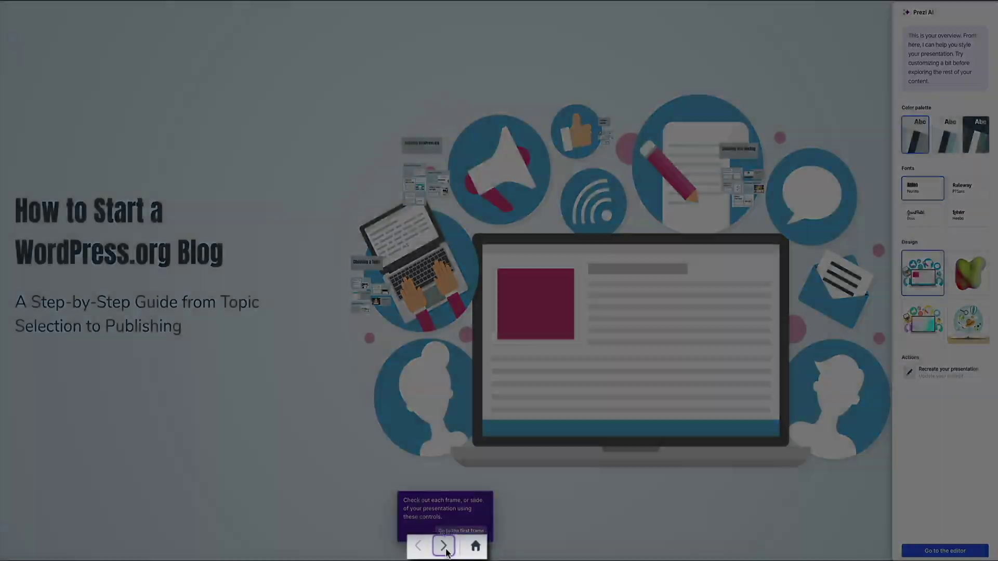
Step: Step from Choosing a Topic through Check Customer Support Options, then zoom back out to the overview
click(446, 551)
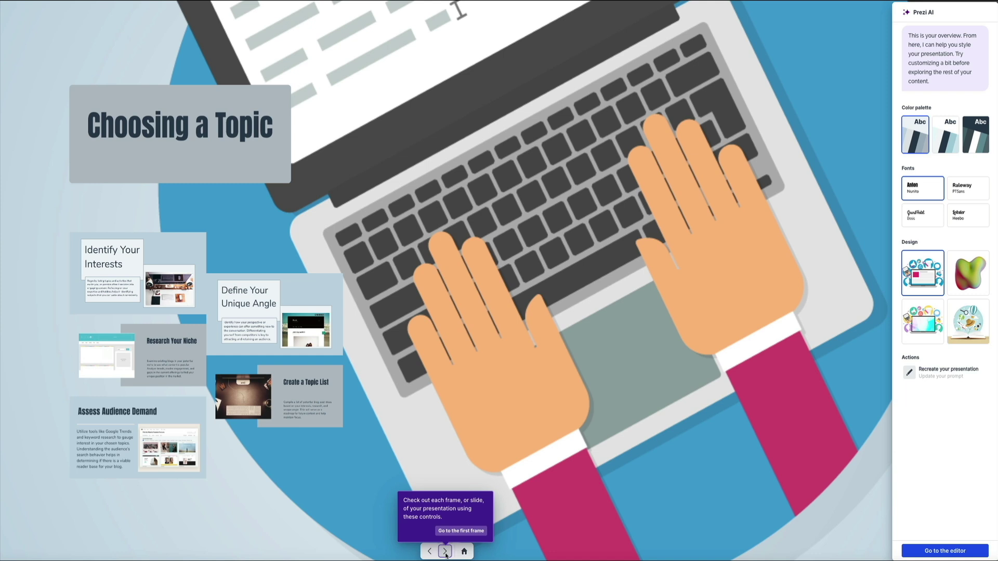
click(446, 552)
click(446, 553)
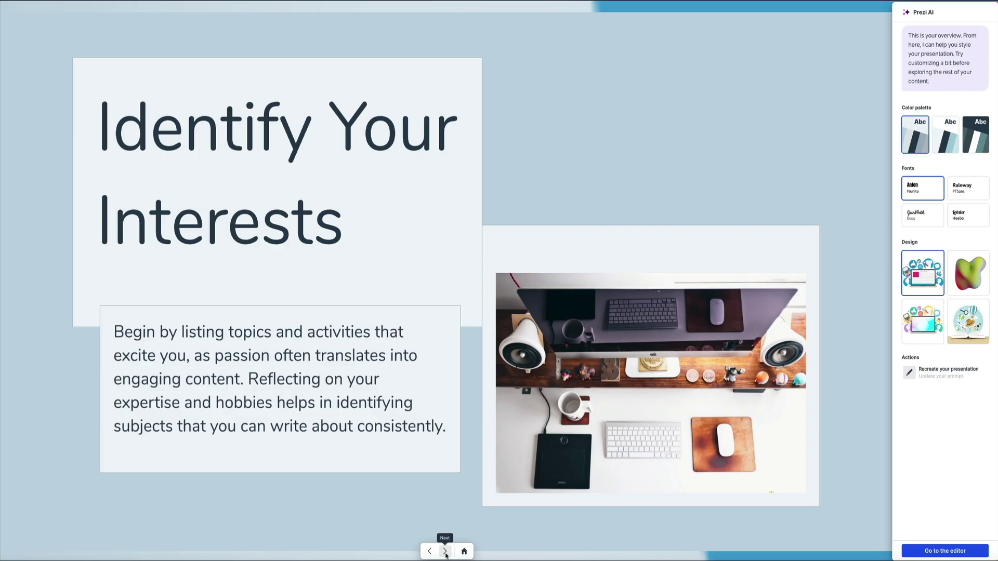
click(446, 552)
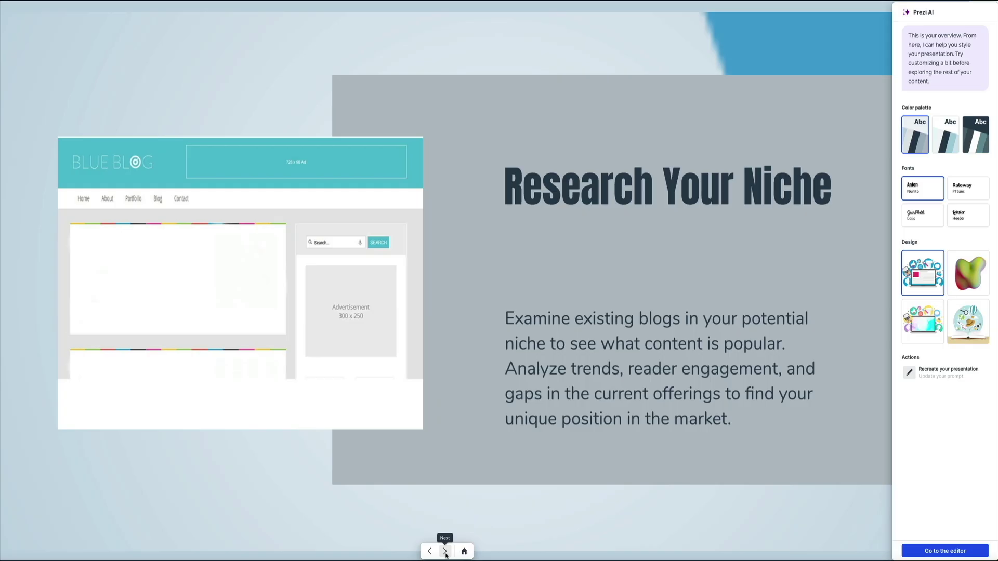
click(446, 553)
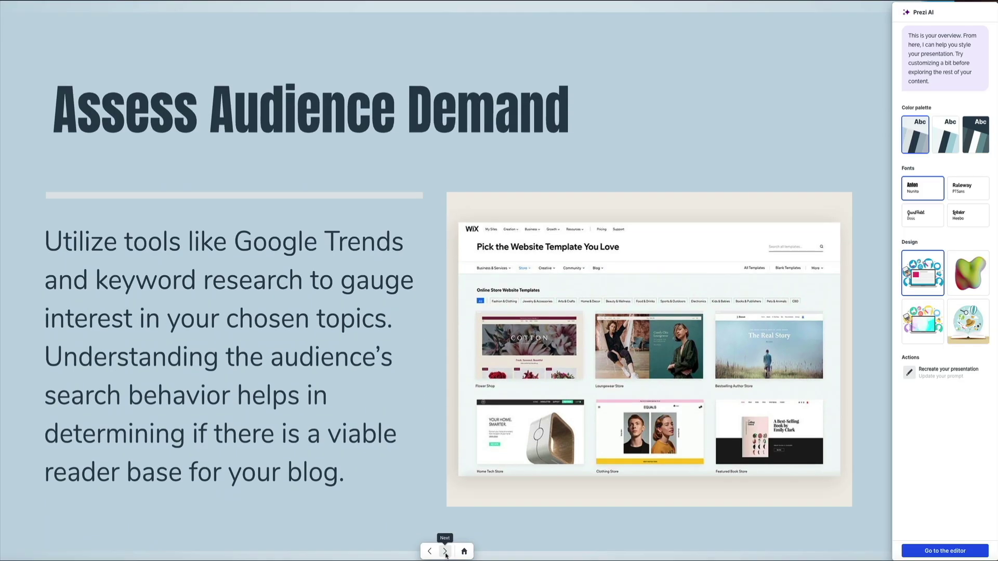
click(445, 552)
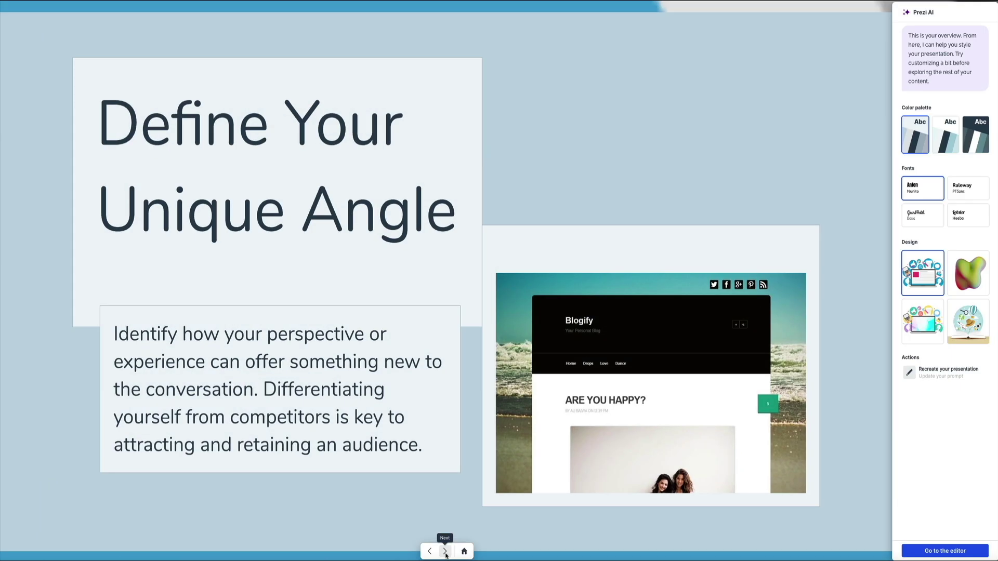
click(445, 553)
click(446, 553)
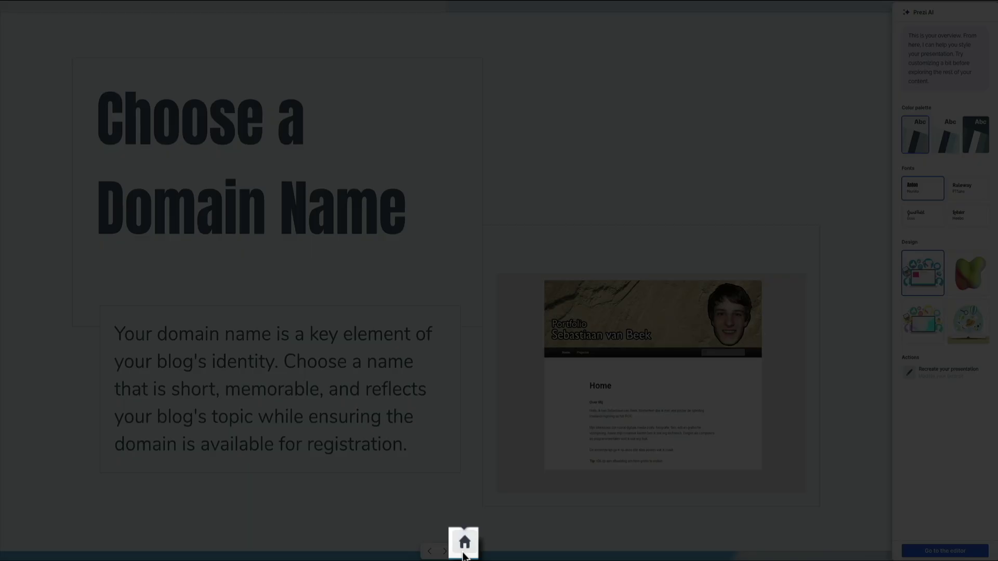
click(464, 554)
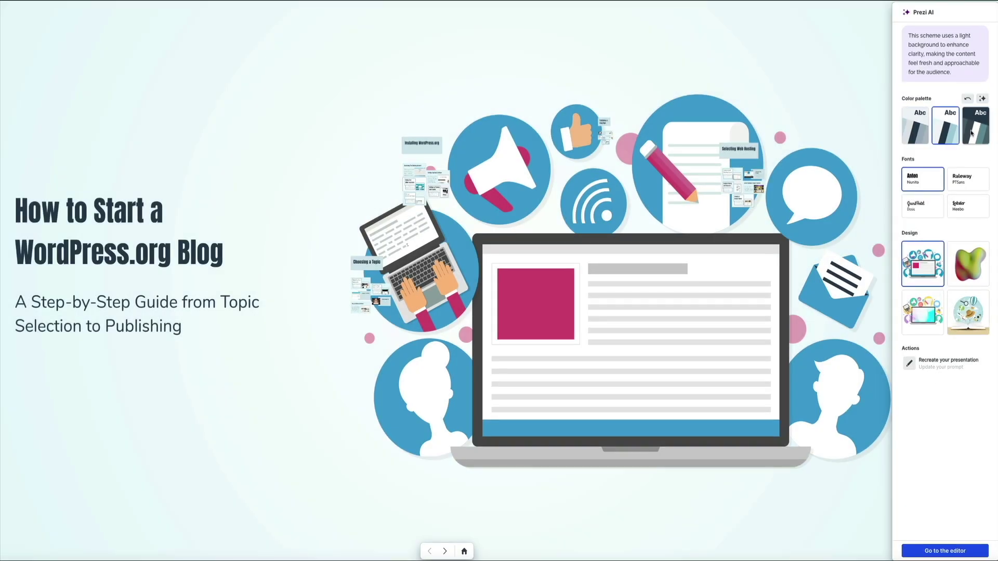
Step: Try the dark colour palette, then switch back to the light palette
click(972, 132)
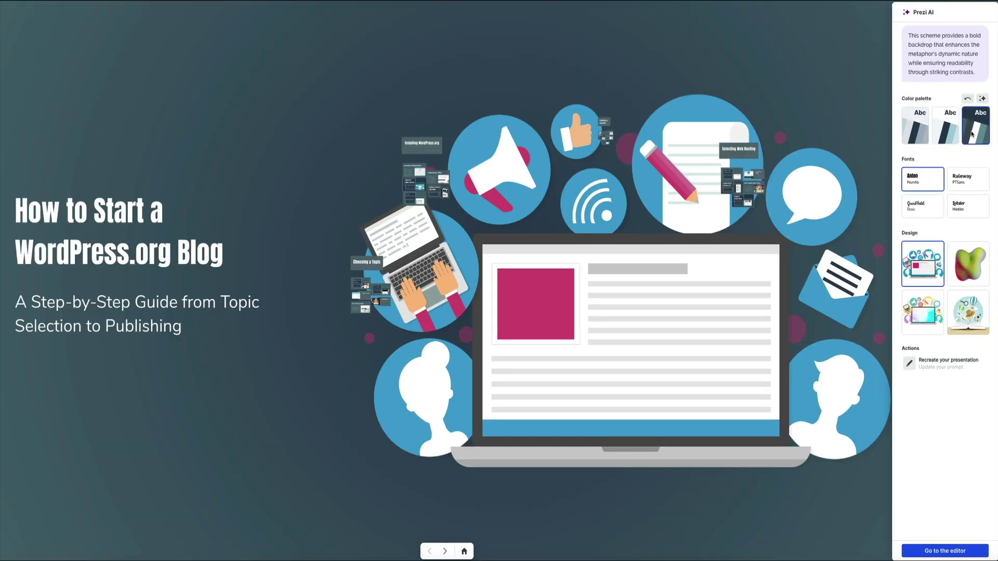
click(914, 131)
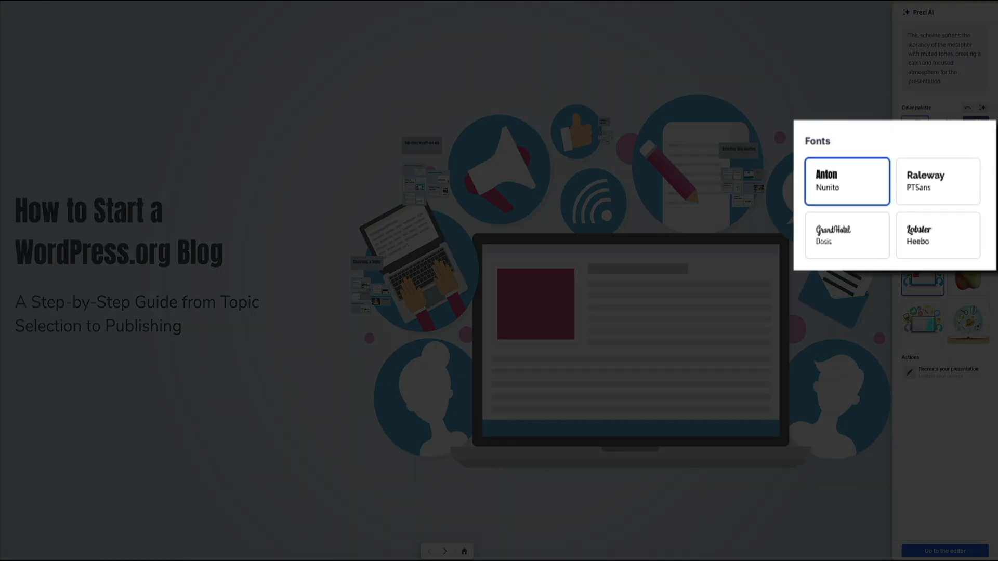
Step: Choose the light palette and, after trying Raleway and GrandHotel, keep the Anton/Nunito fonts
click(936, 191)
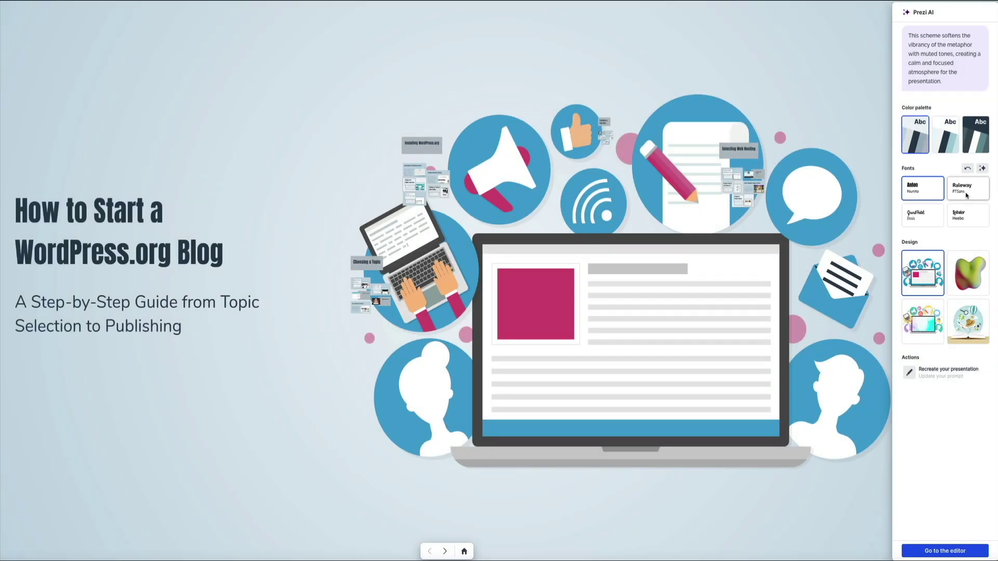
click(966, 195)
click(925, 218)
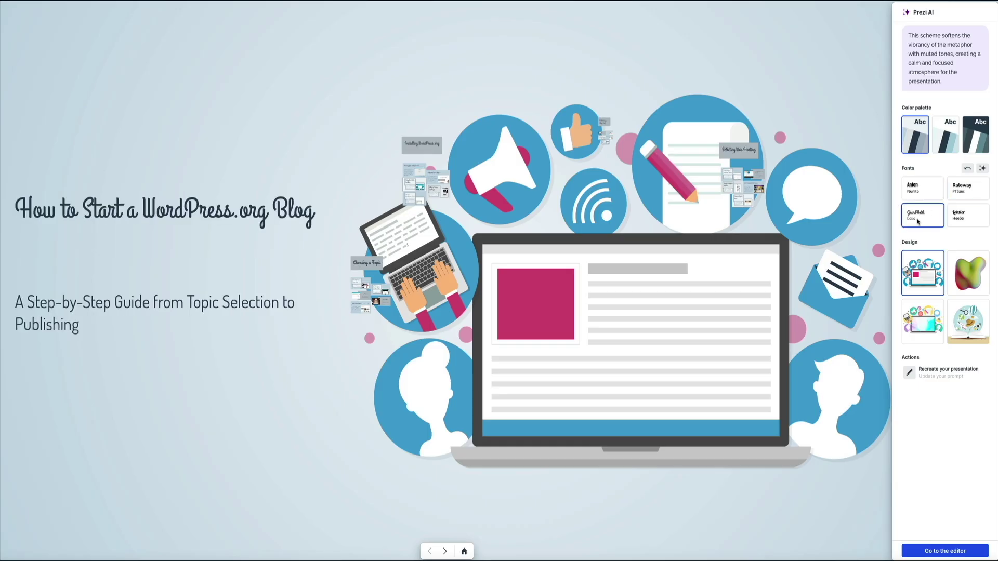
click(923, 188)
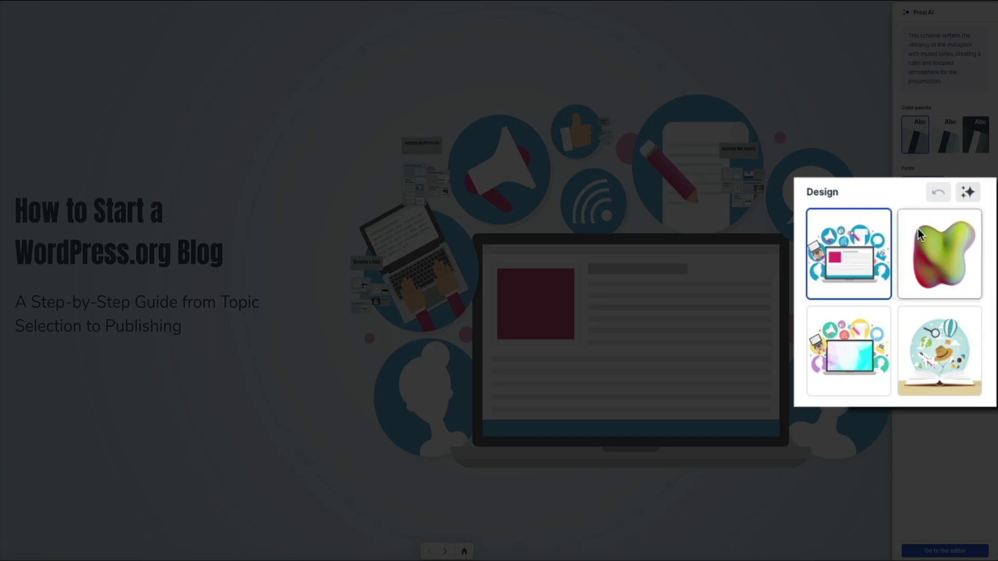
Step: Try the blob, dark illustrated and book-and-globe designs, then settle on the laptop blogging design in the editor
click(947, 280)
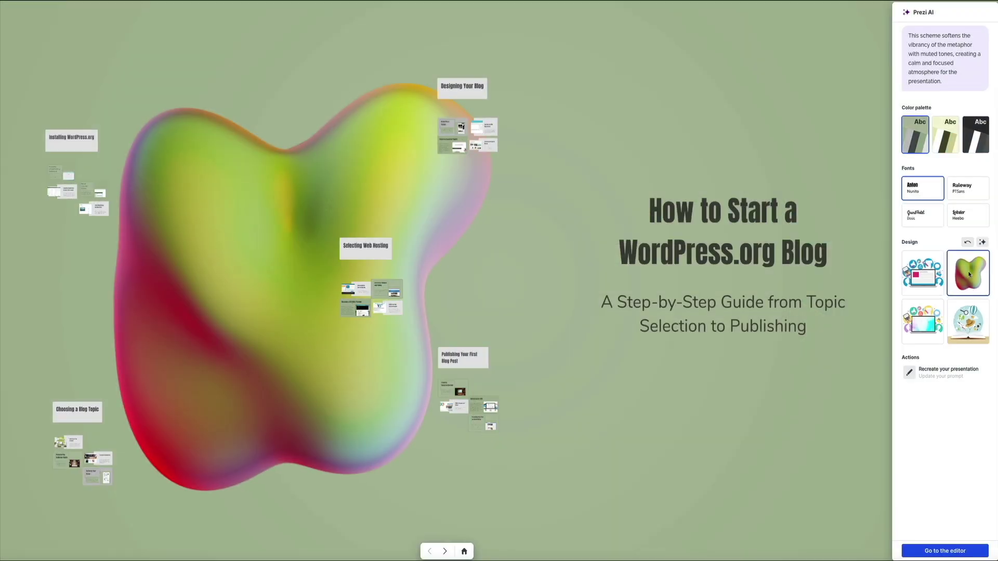
click(926, 319)
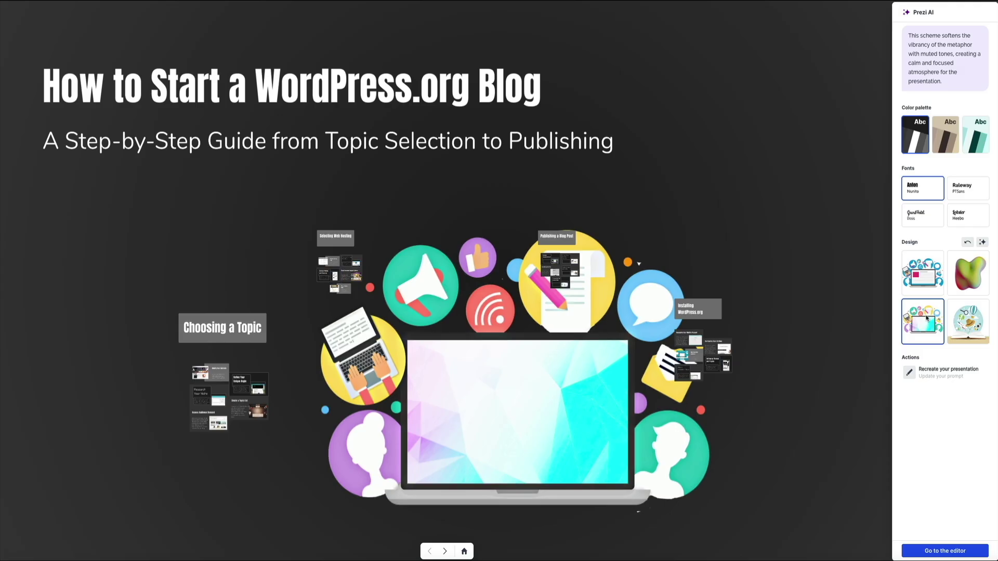
click(963, 322)
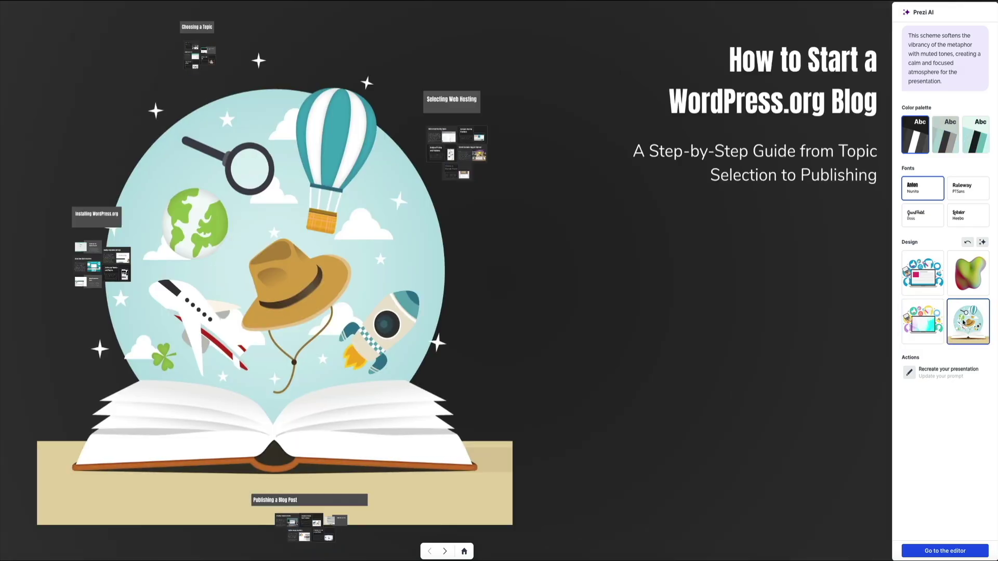
click(904, 271)
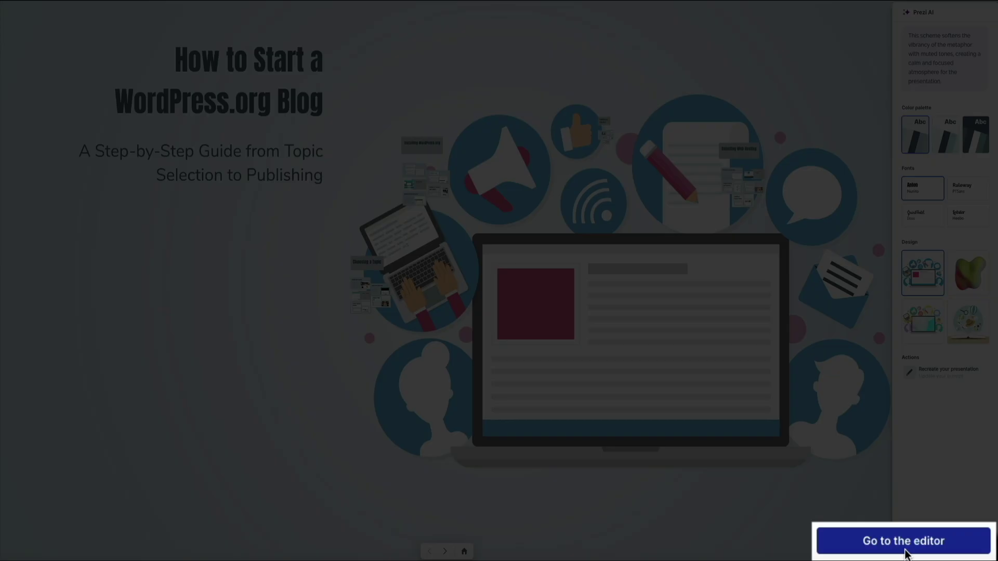
click(905, 554)
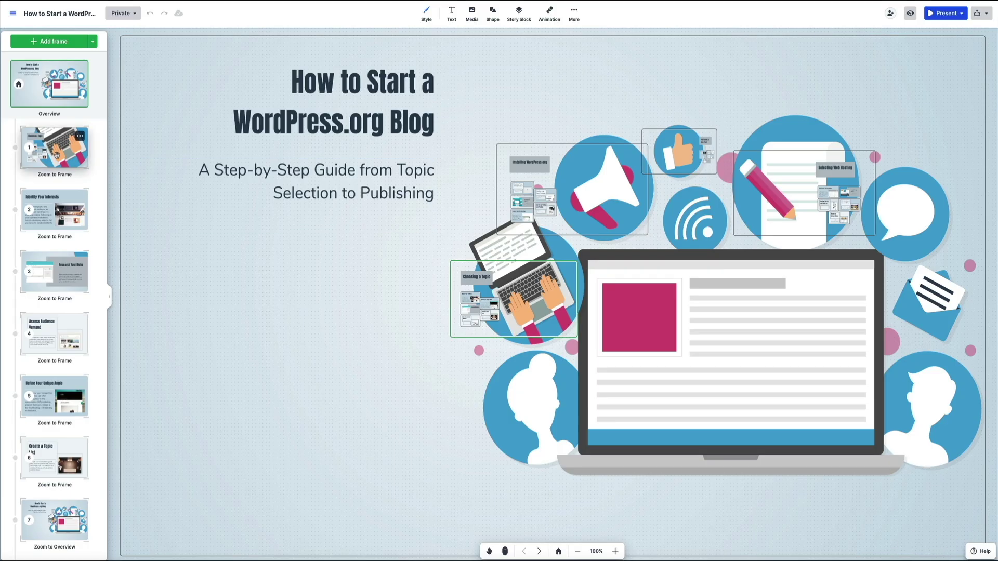
scroll(59, 138, down, 6)
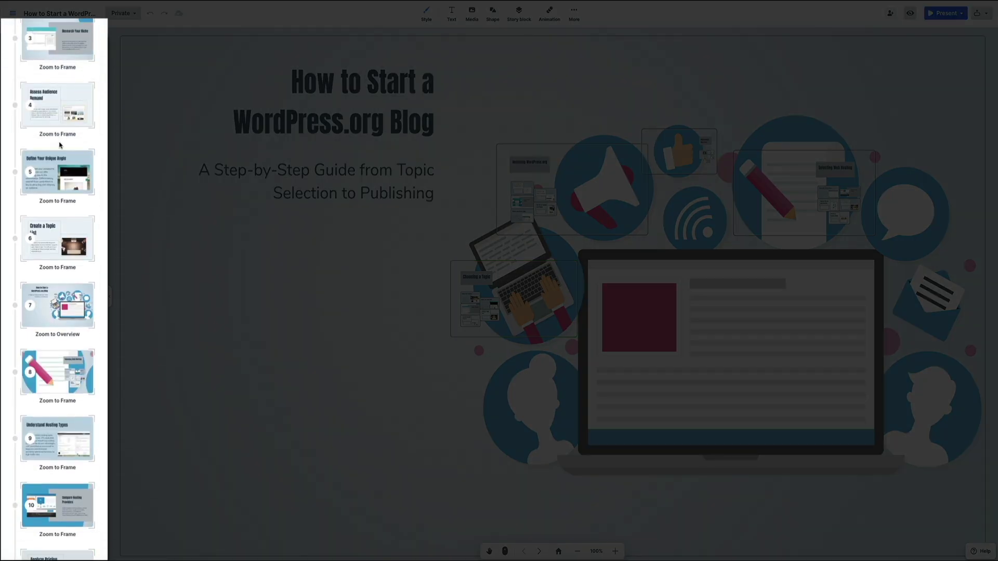
scroll(59, 143, down, 5)
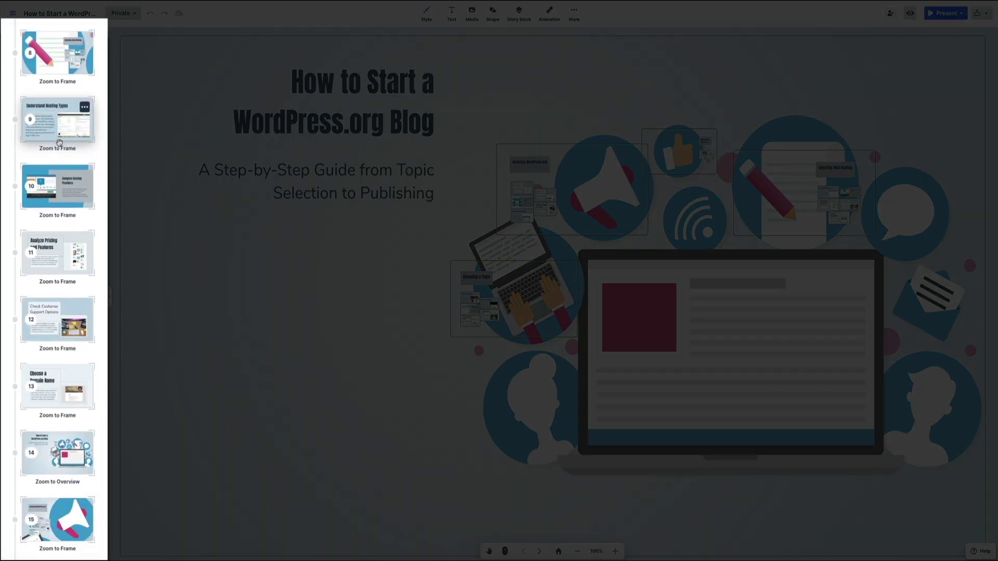
scroll(56, 168, down, 5)
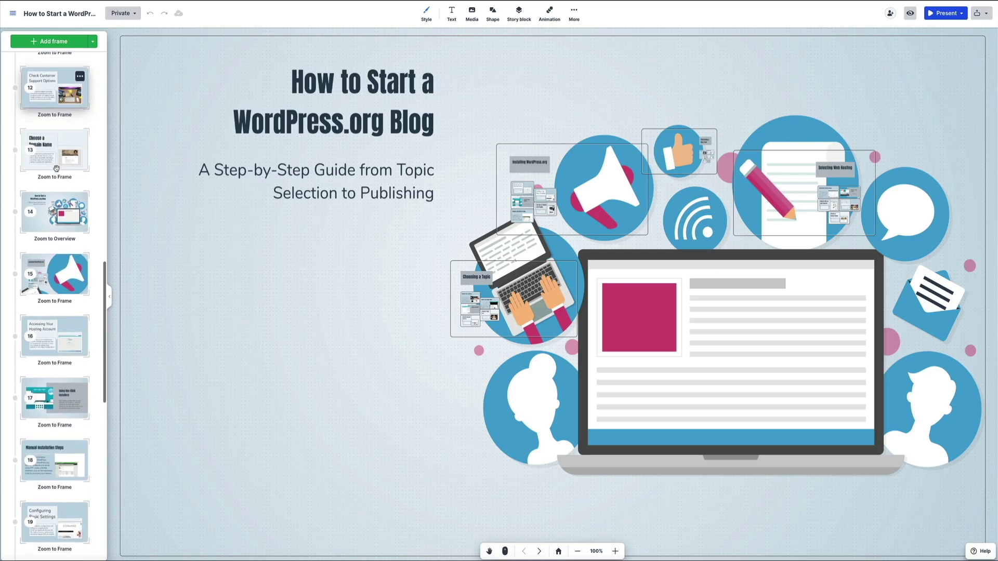
scroll(56, 168, down, 6)
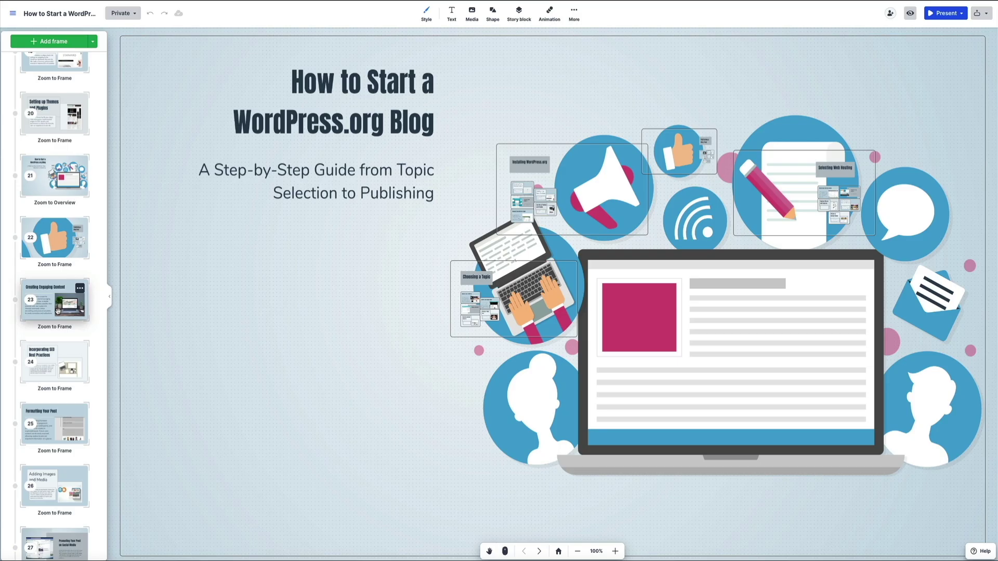
click(57, 311)
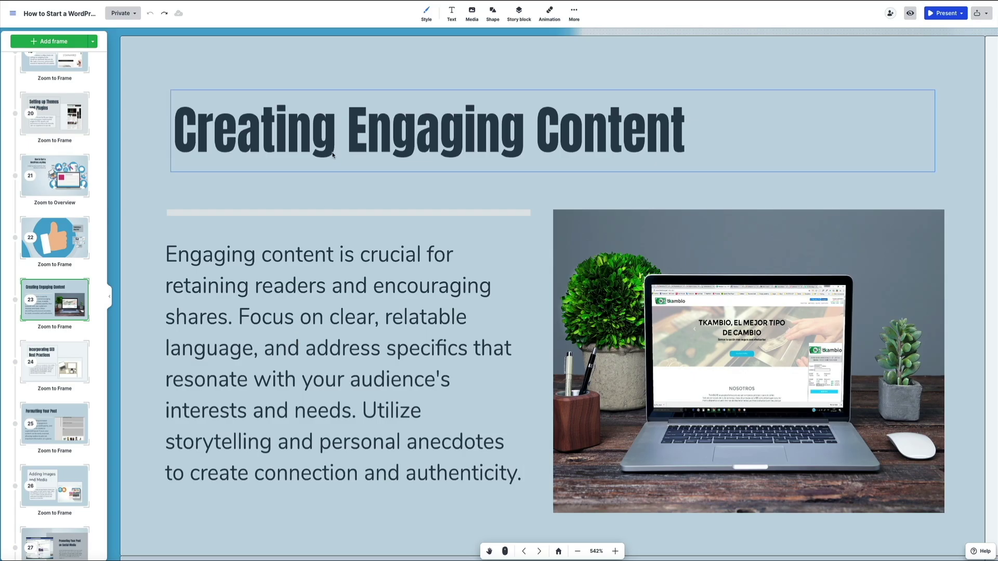
Step: Select the 'Creating Engaging Content' heading on frame 23
click(346, 134)
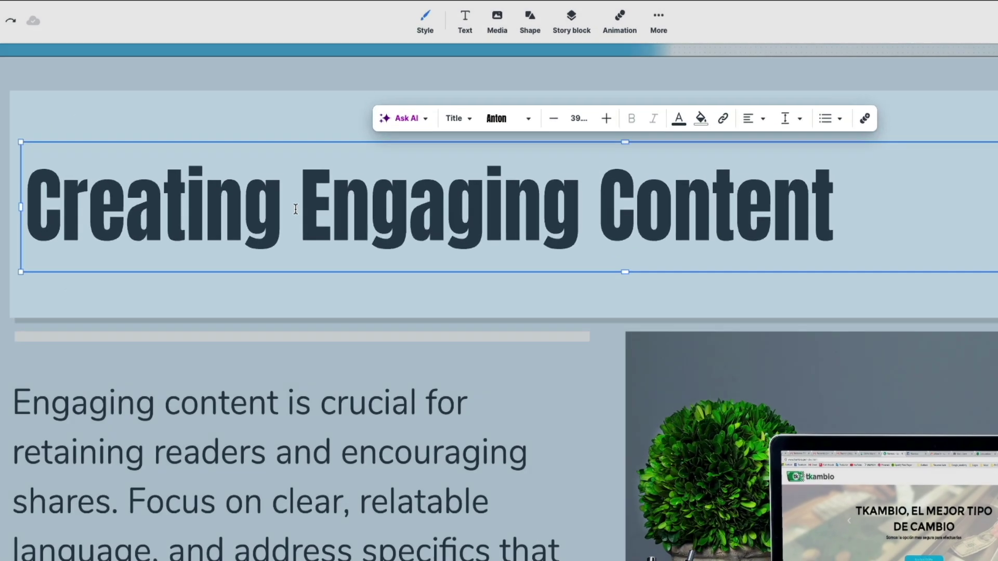
Step: Insert 'Super' so the heading reads 'Creating Super Engaging Content', then select the laptop photo
click(346, 134)
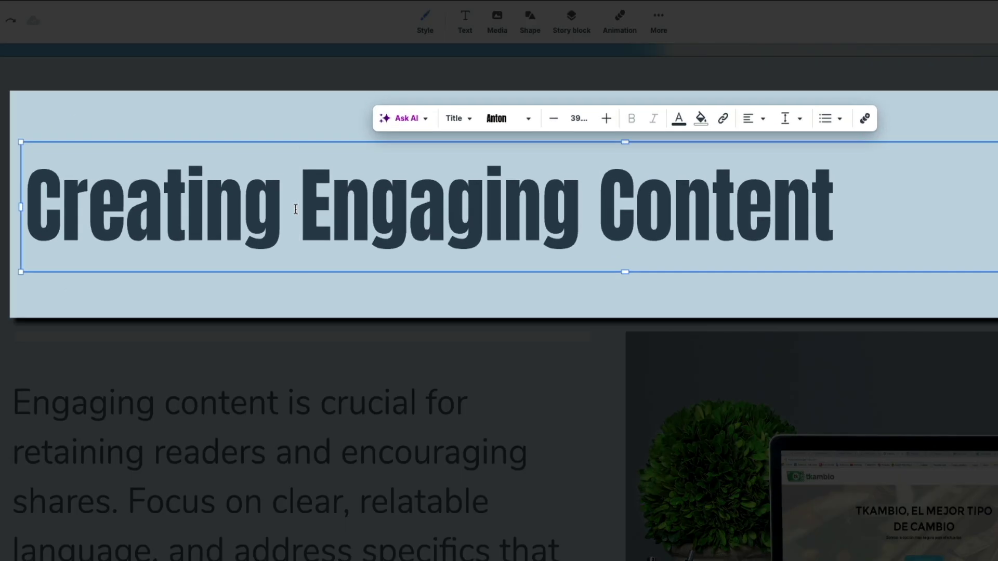
text(Super)
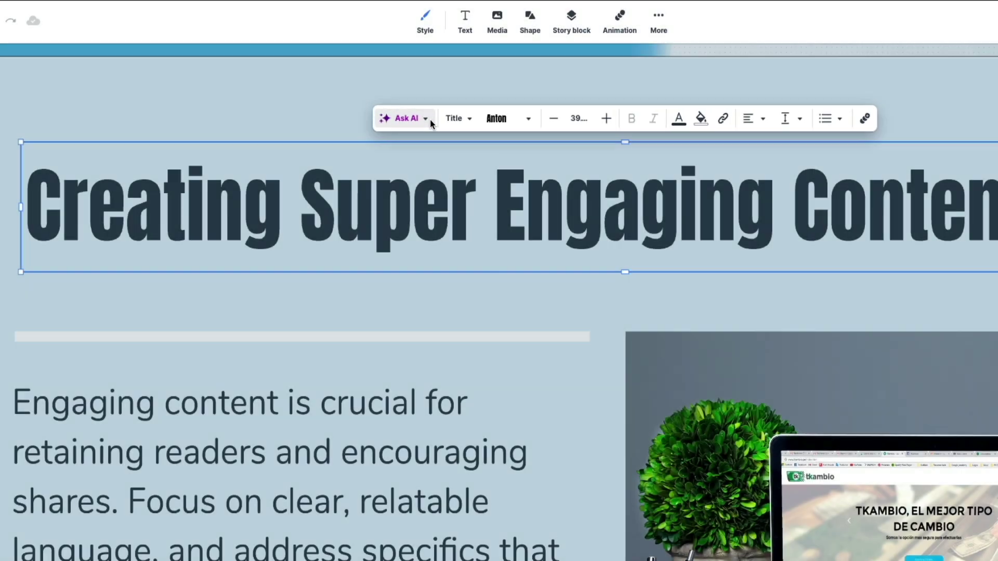
click(429, 119)
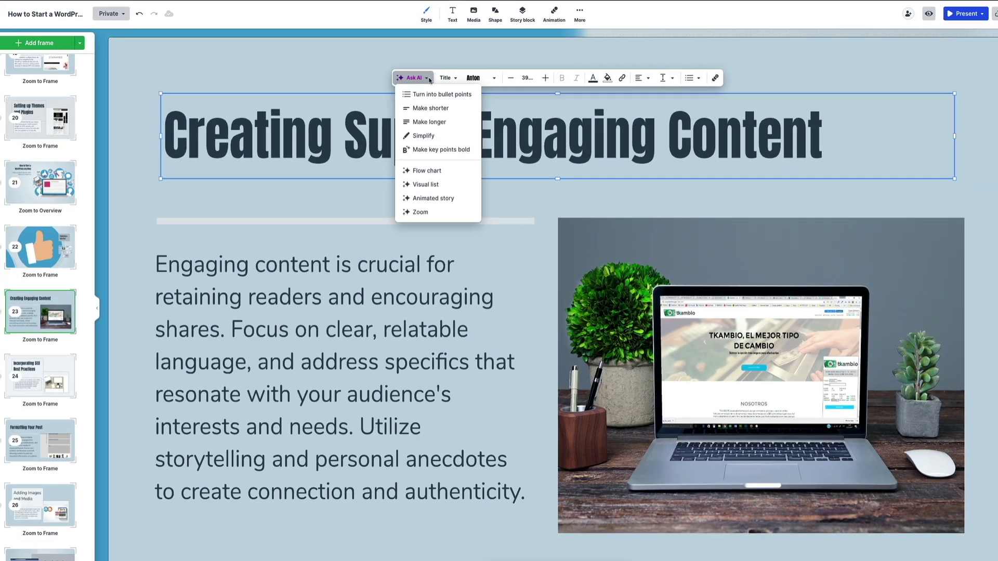
click(778, 310)
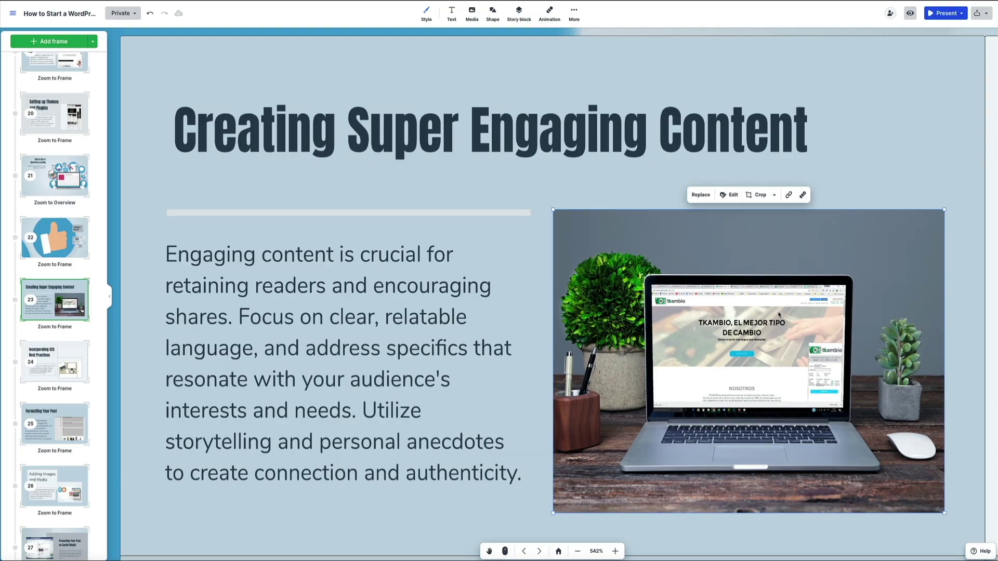
Step: Browse GIFs, stickers and icons as replacements for the laptop photo, then return to suggested photos
click(701, 195)
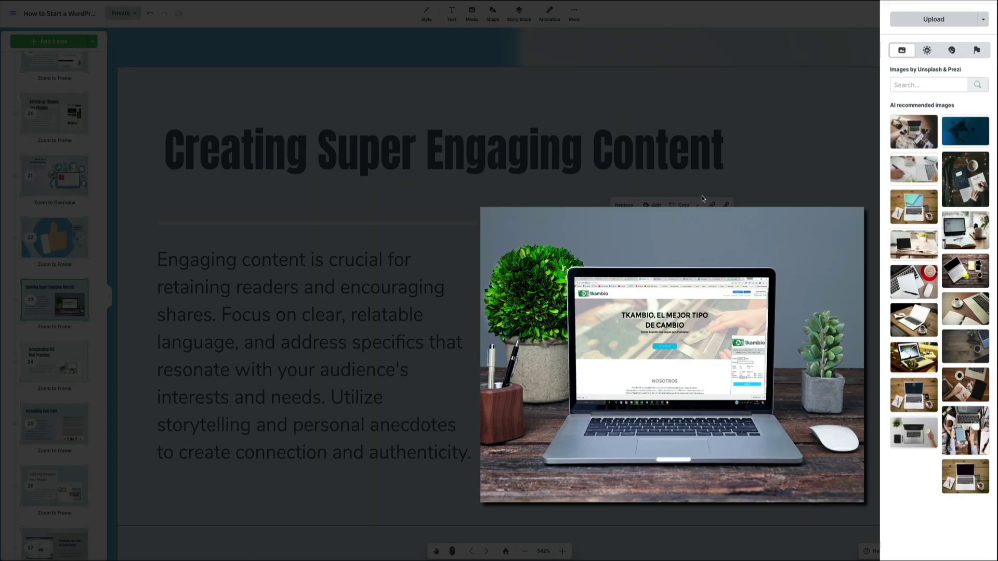
click(927, 50)
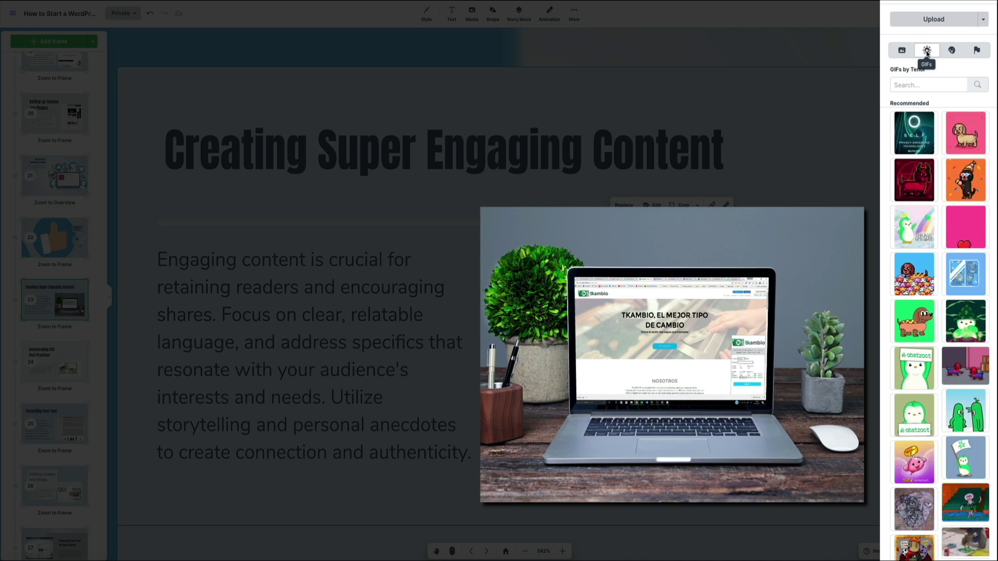
click(950, 50)
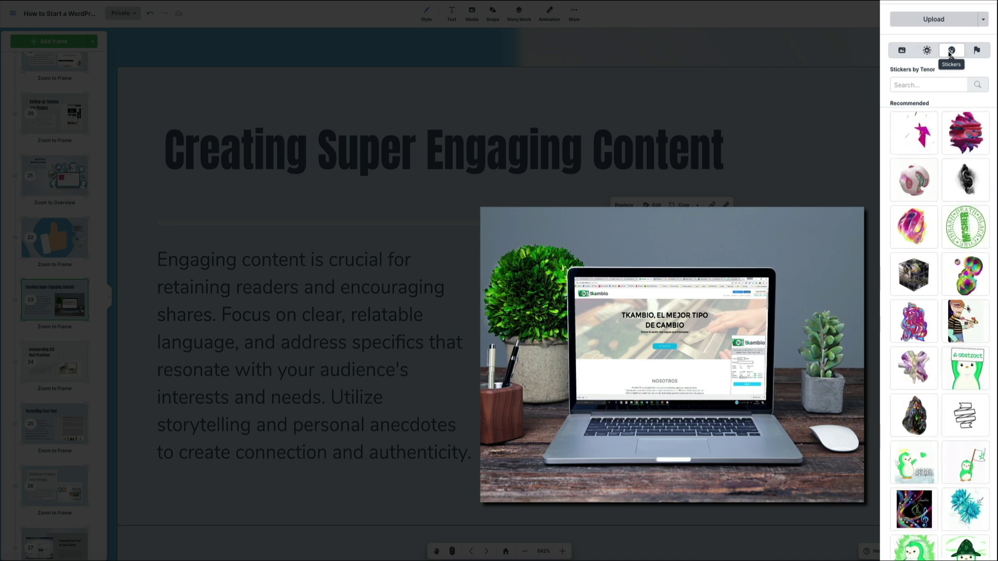
click(977, 52)
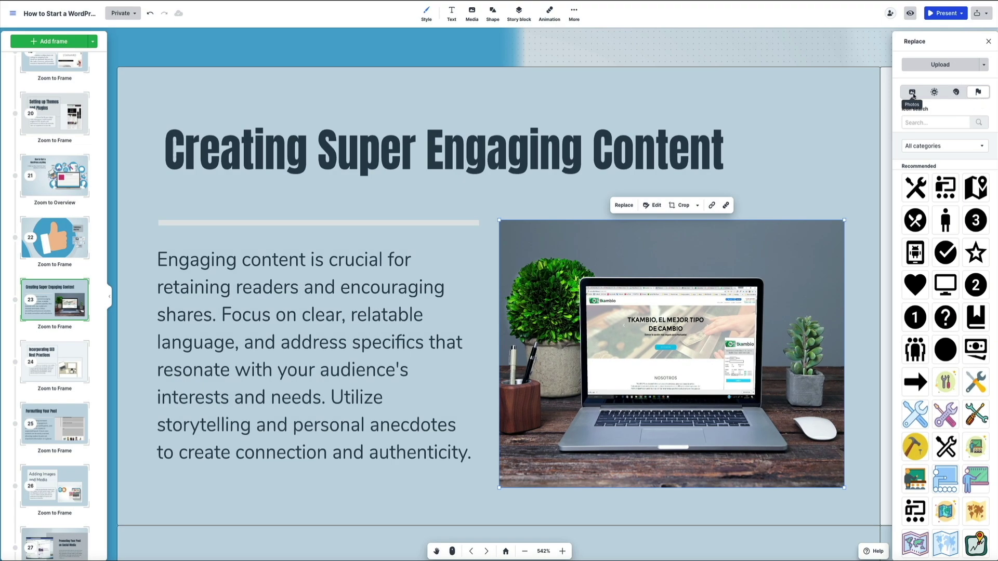
click(912, 92)
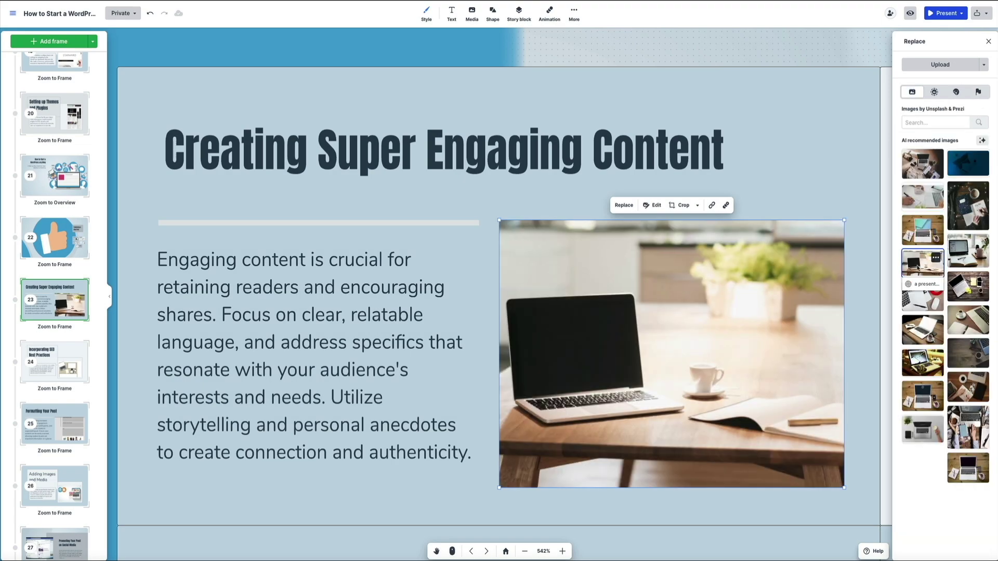
Step: Try the laptop-and-mug and top-down laptop-and-plant photos, then undo the last swap
click(961, 253)
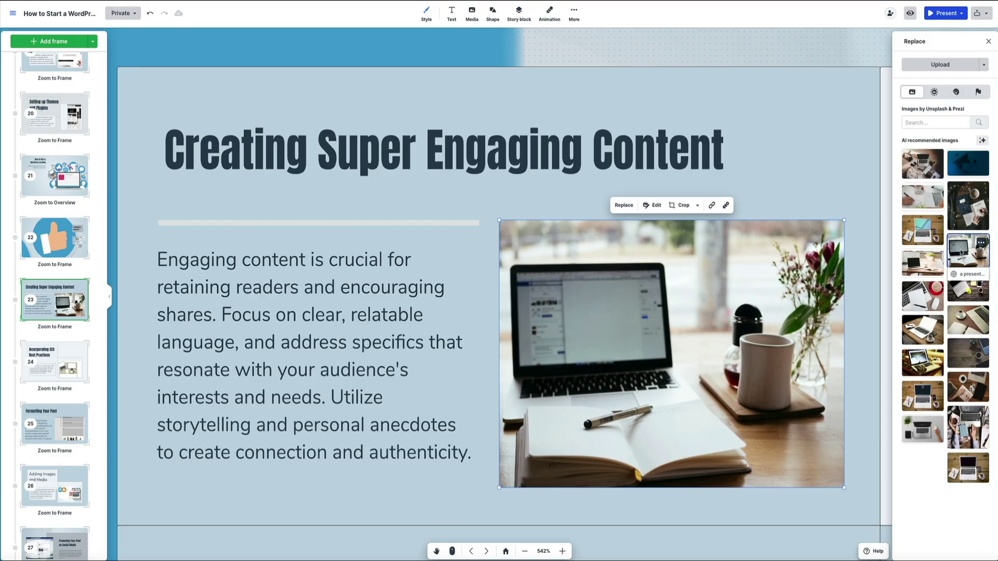
click(921, 431)
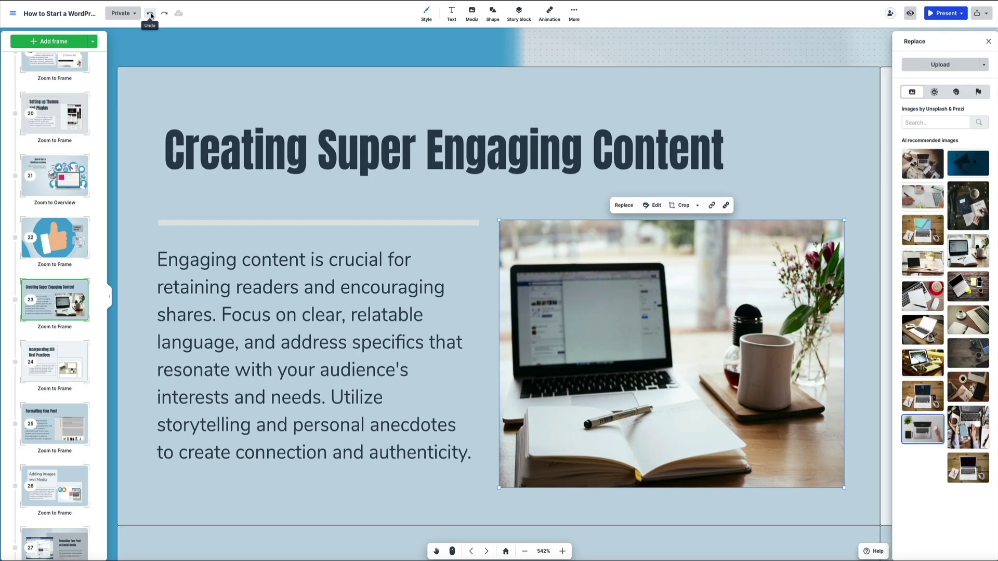
click(420, 44)
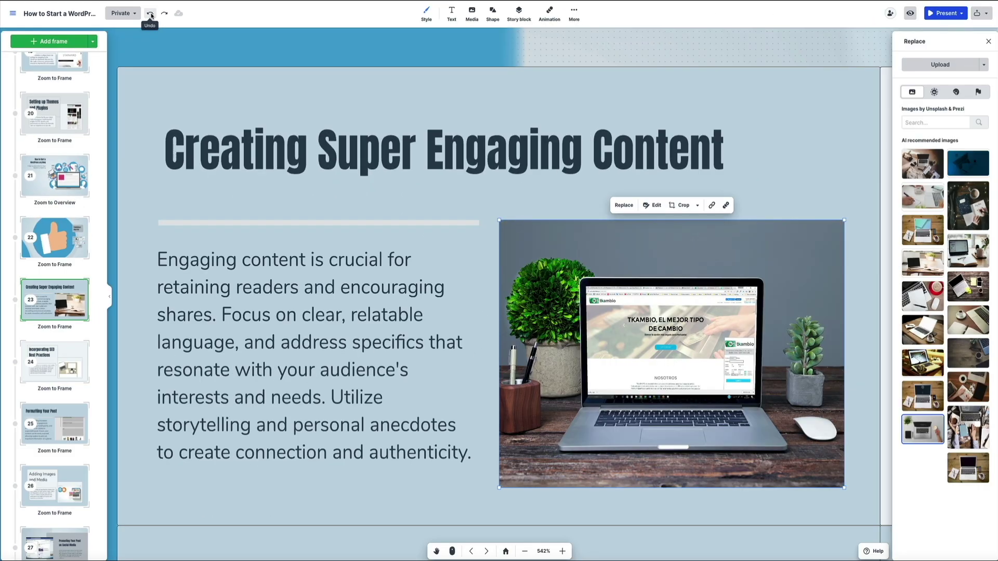
Step: Undo again to restore the WOWZERS laptop photo on the Creating Super Engaging Content slide
click(151, 14)
scroll(428, 156, down, 5)
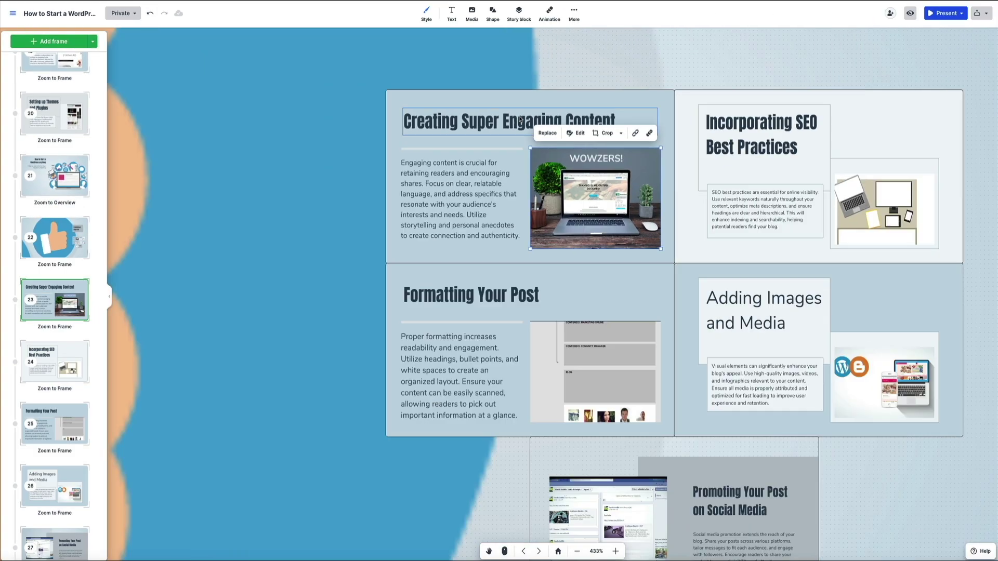
scroll(429, 155, down, 2)
scroll(397, 173, up, 3)
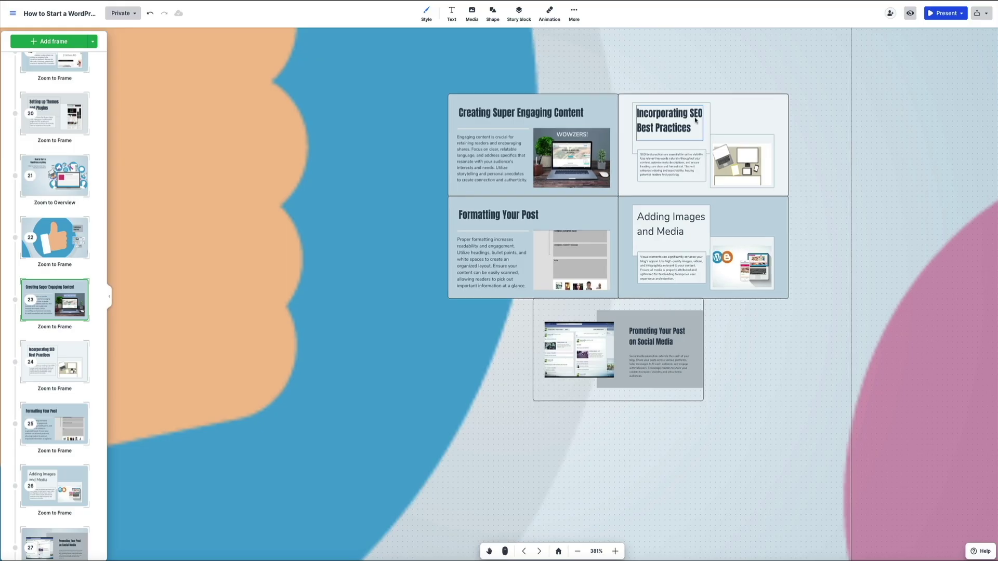
click(580, 355)
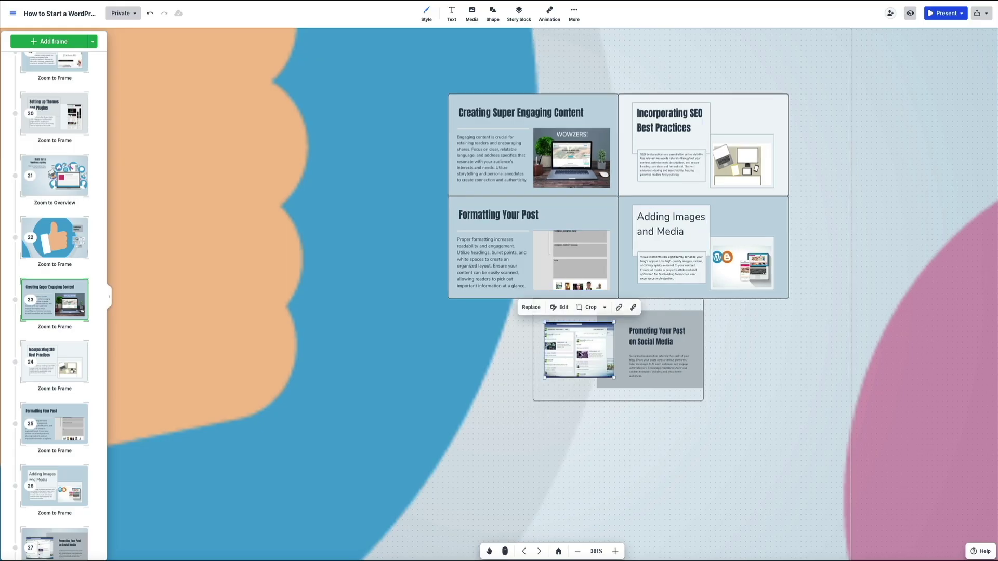
scroll(580, 355, up, 3)
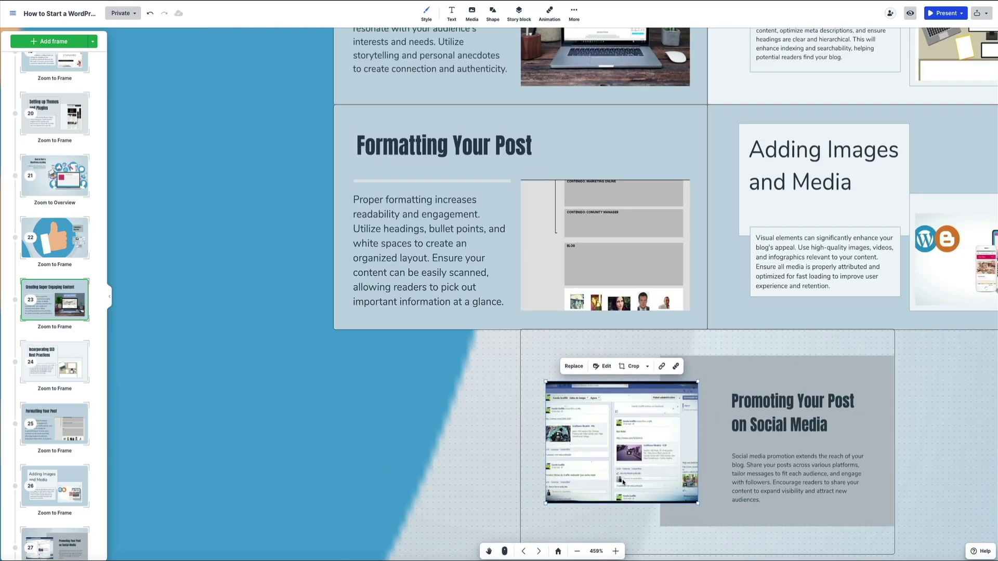
scroll(622, 479, down, 3)
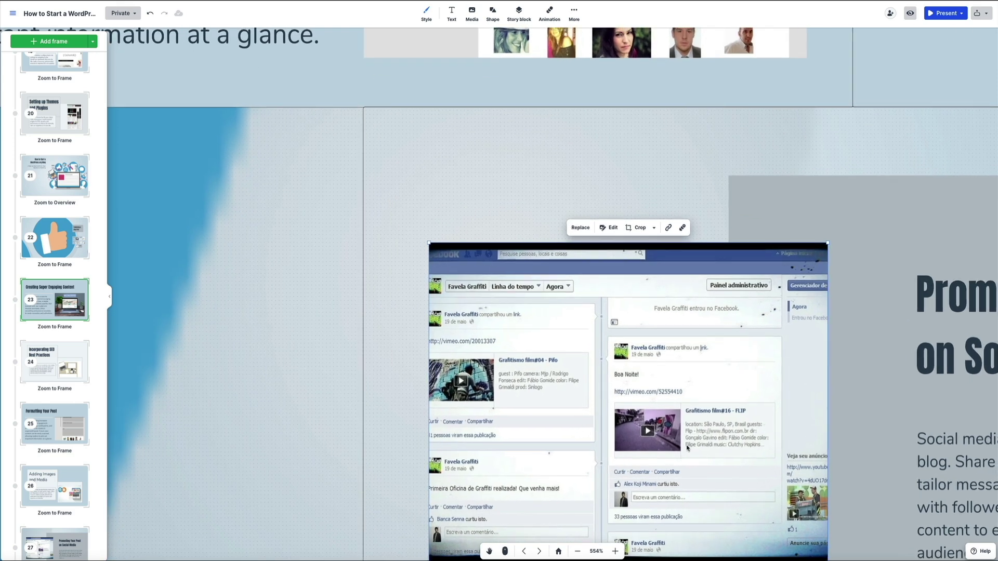
Step: Pan across the frames with the Hand tool, then return to the whole-presentation overview
key(h)
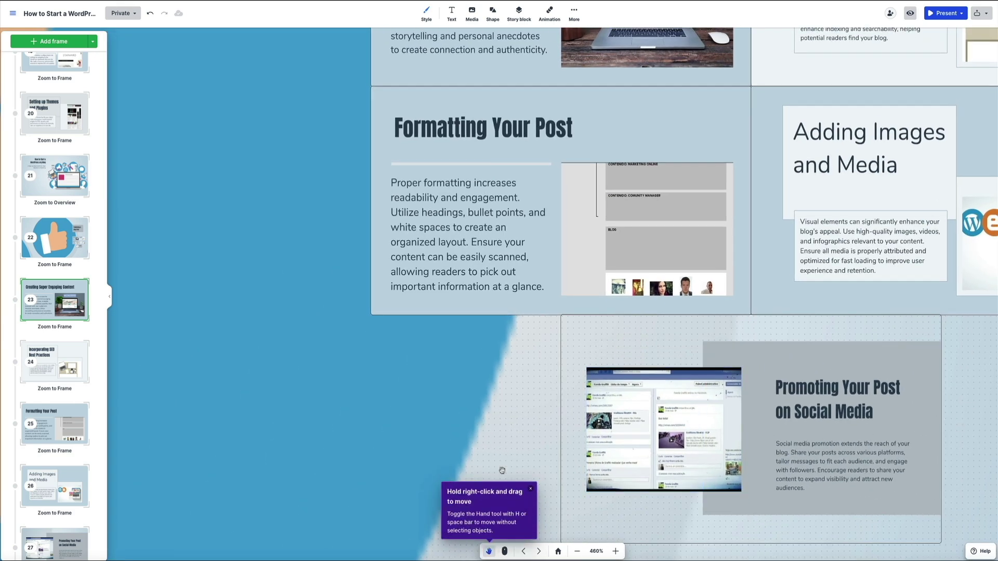
drag(519, 440, 345, 342)
drag(663, 107, 644, 324)
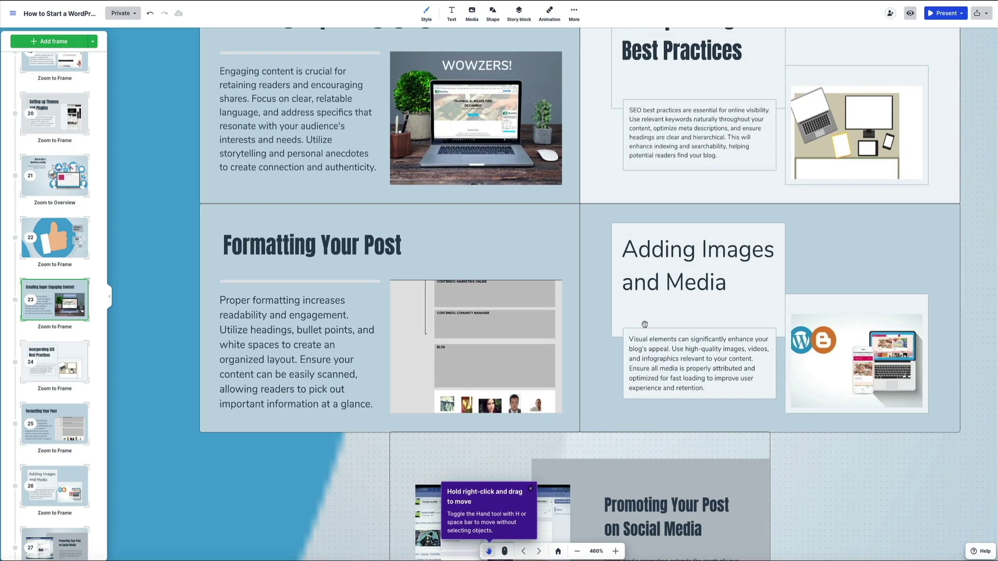
click(530, 489)
drag(404, 502, 406, 541)
drag(455, 154, 617, 281)
click(616, 552)
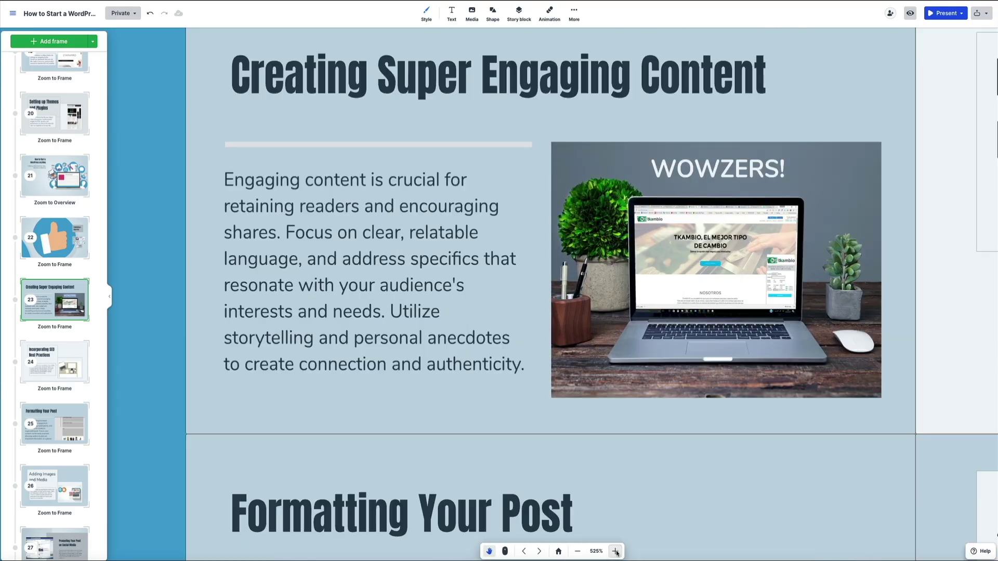
click(558, 551)
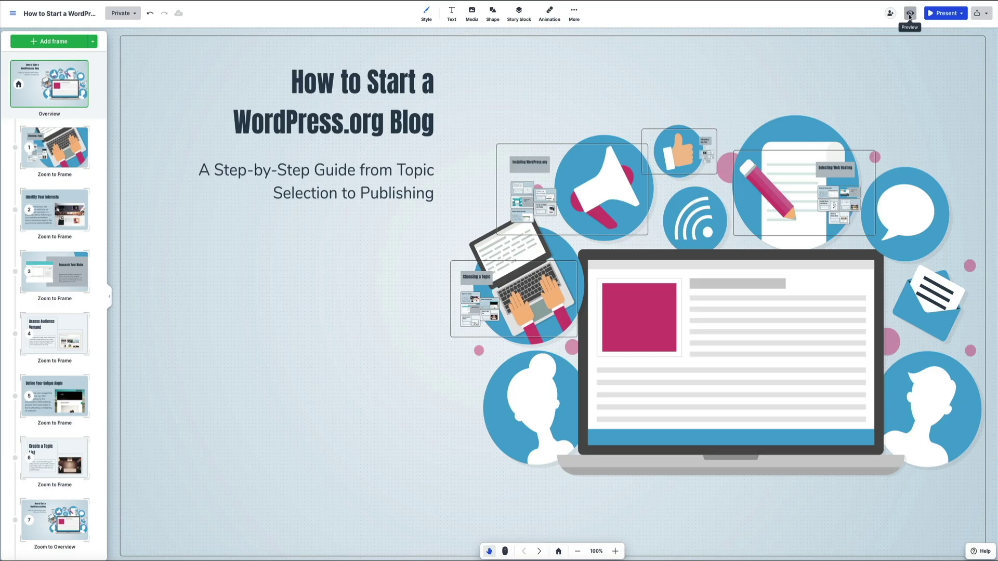
Step: Preview the five steps from Choosing a Topic to Define Your Unique Angle, then return to editing
click(910, 17)
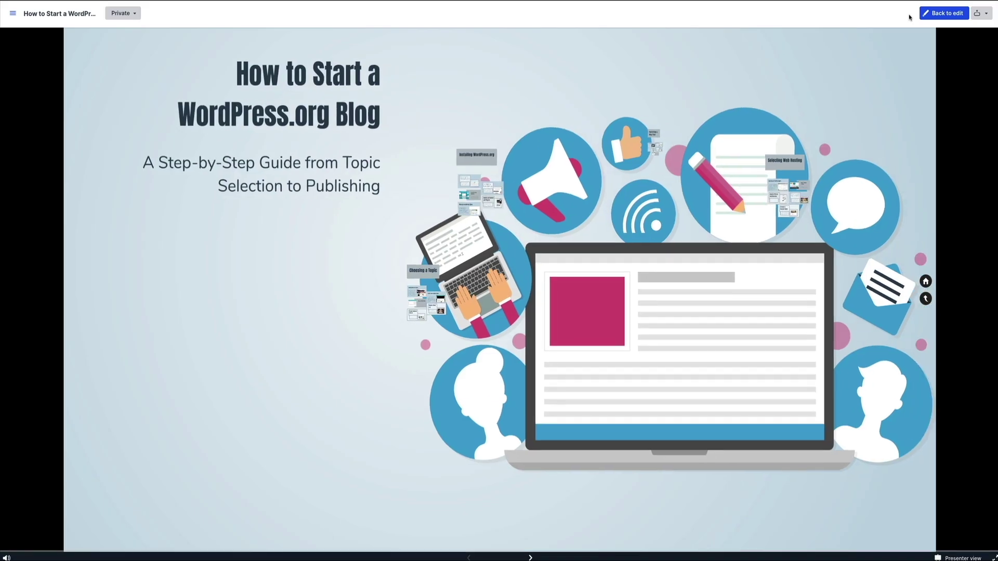
click(530, 558)
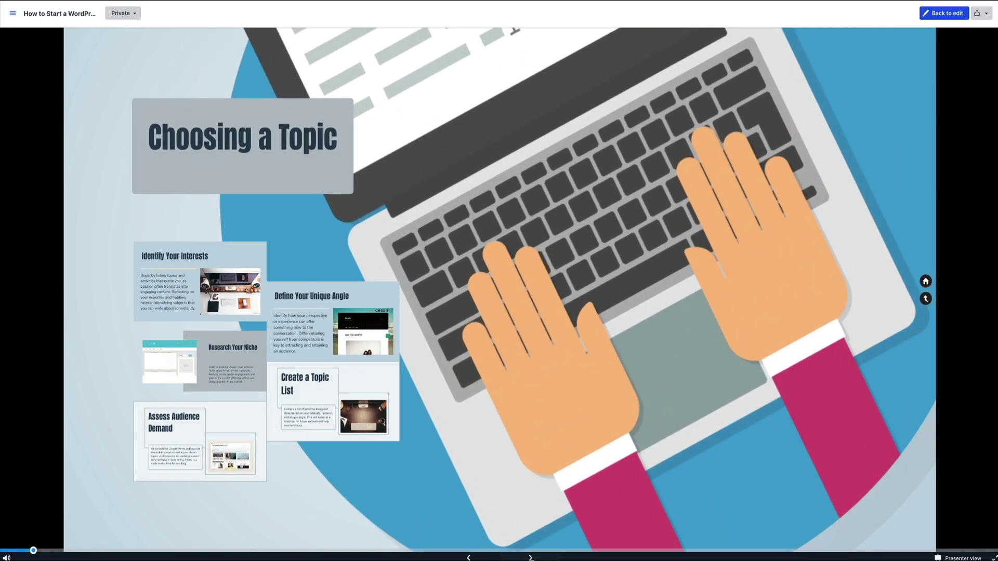
click(531, 557)
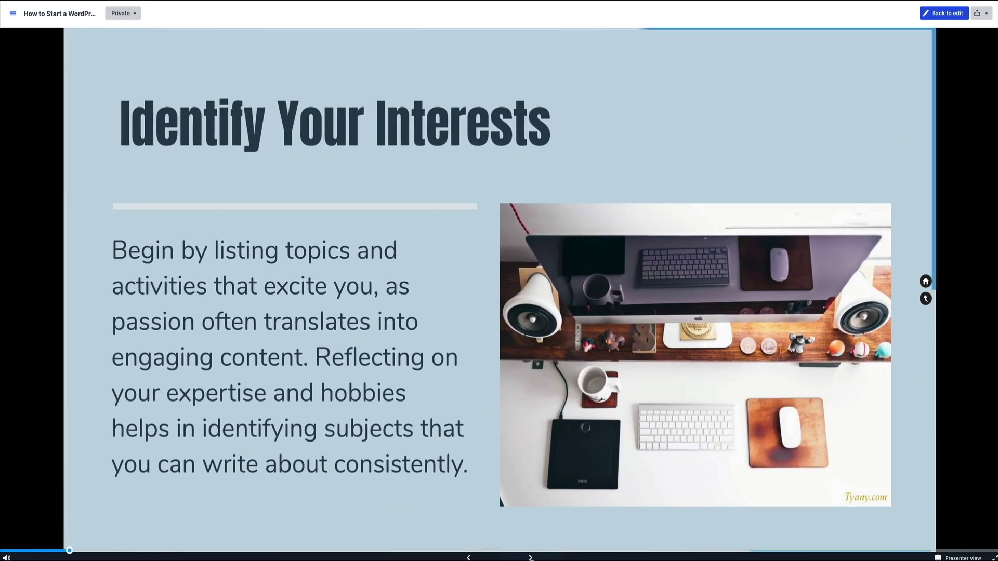
click(531, 558)
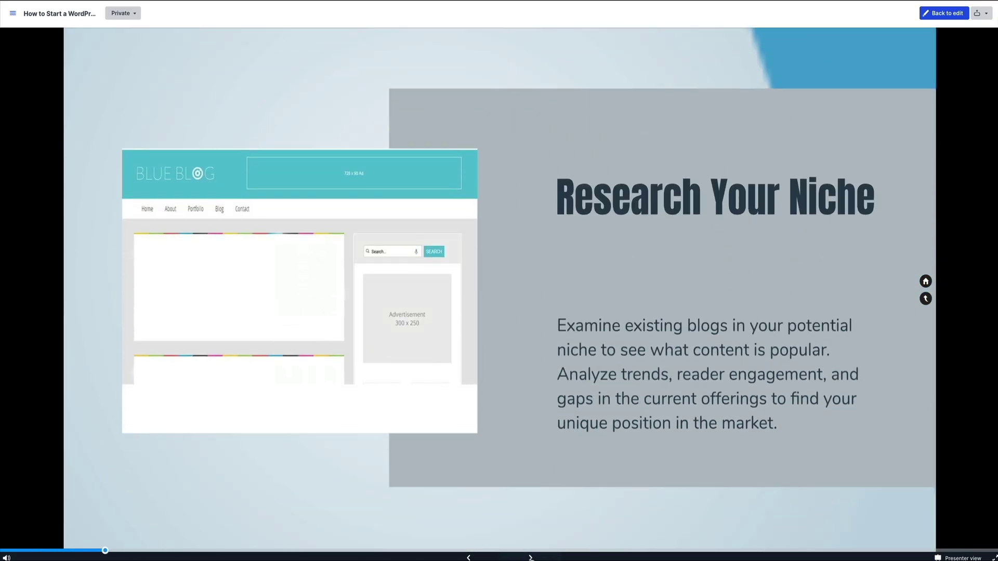
click(530, 557)
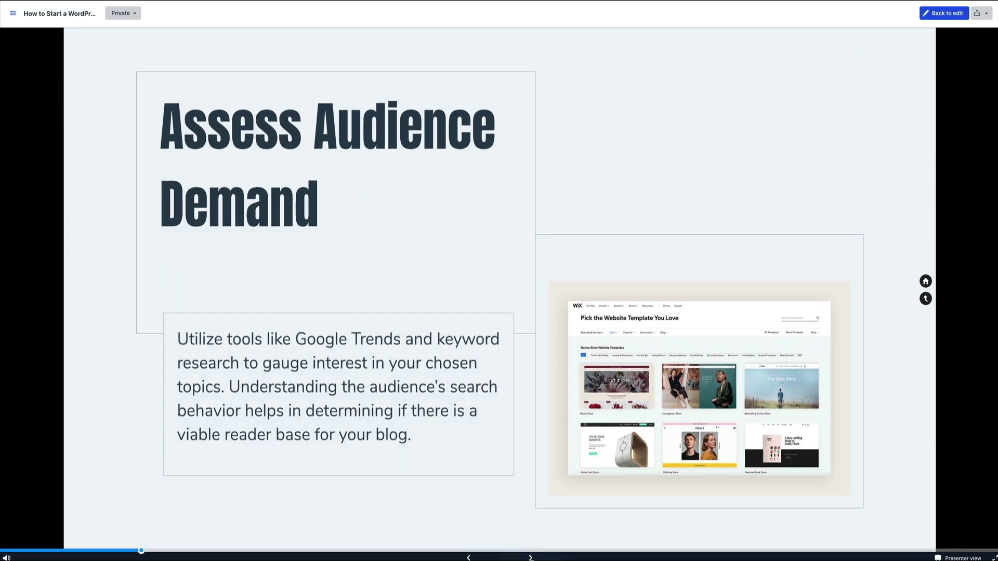
click(530, 558)
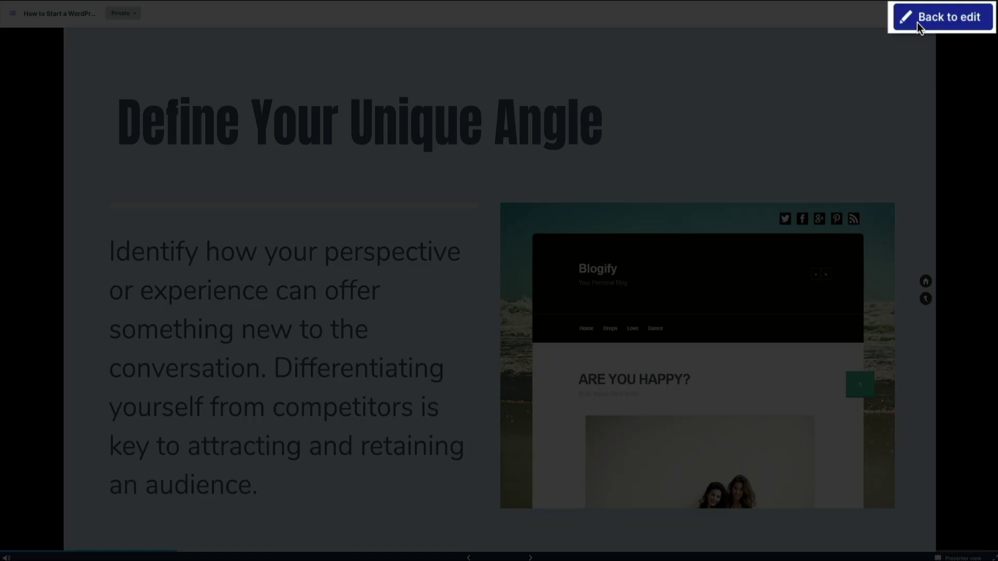
click(917, 23)
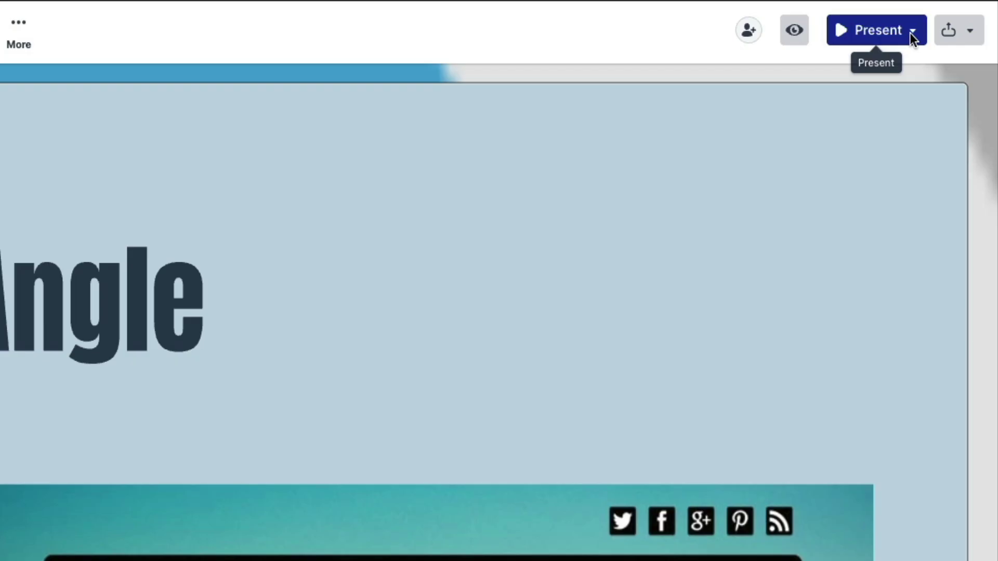
Step: Present in Presenter view with speaker notes, moving the notes window aside
click(911, 32)
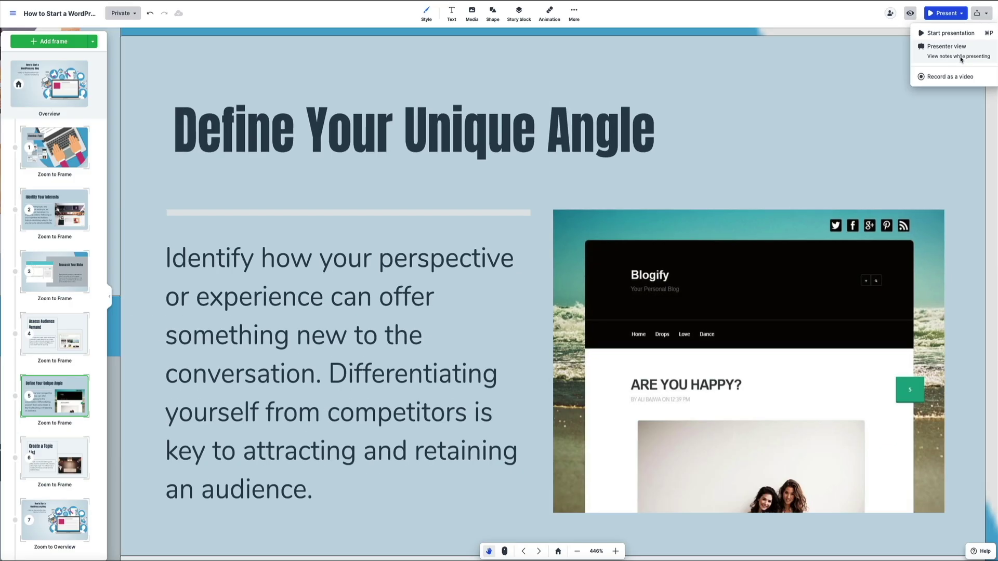
click(961, 59)
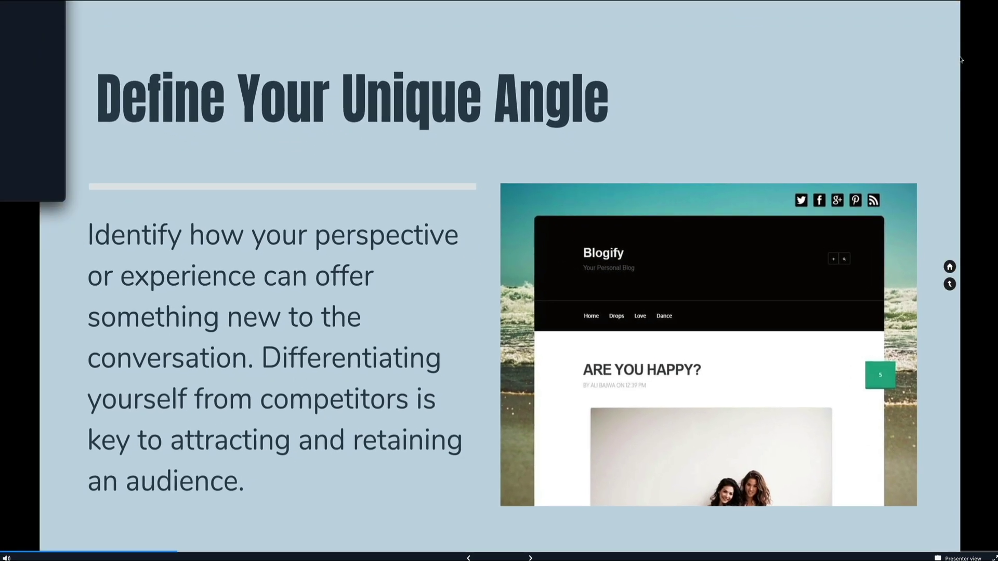
drag(75, 74, 153, 299)
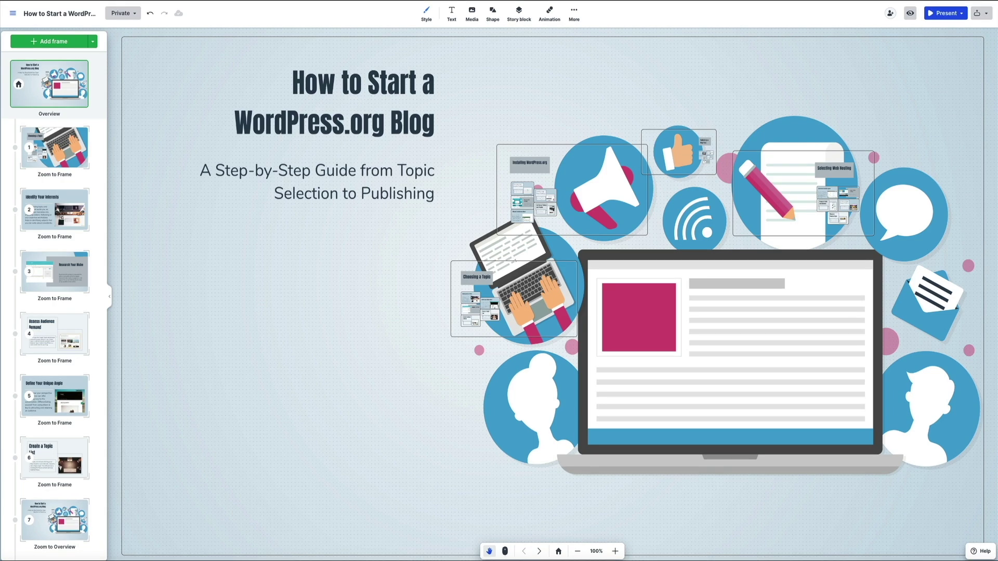
Step: Show the Share menu with Get link, Export to PDF, Share broadcast link and Collaborate
click(985, 13)
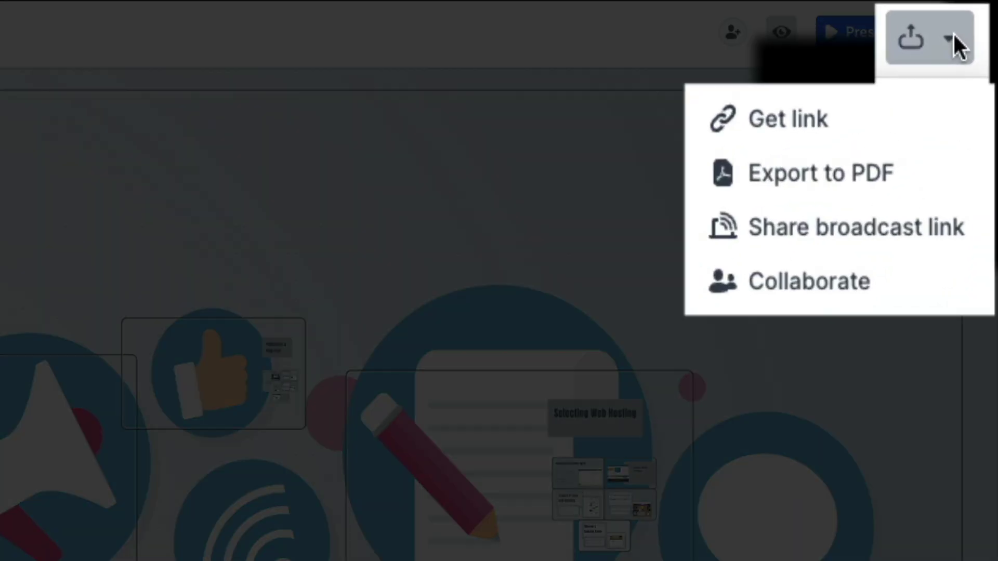